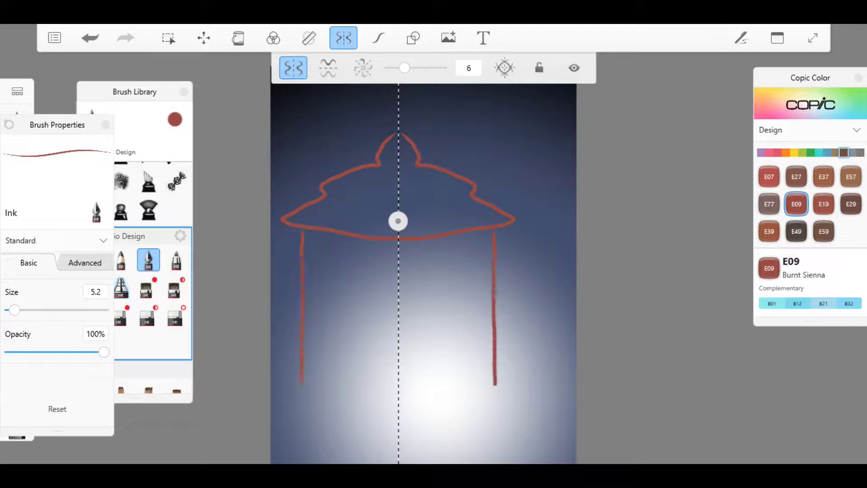
Draw the lantern body's curved bottom edge and a wider base rim below it, using mirror symmetry and Burnt Sienna E09 ink.
scroll(432, 271, "down", 2)
scroll(452, 270, "down", 1)
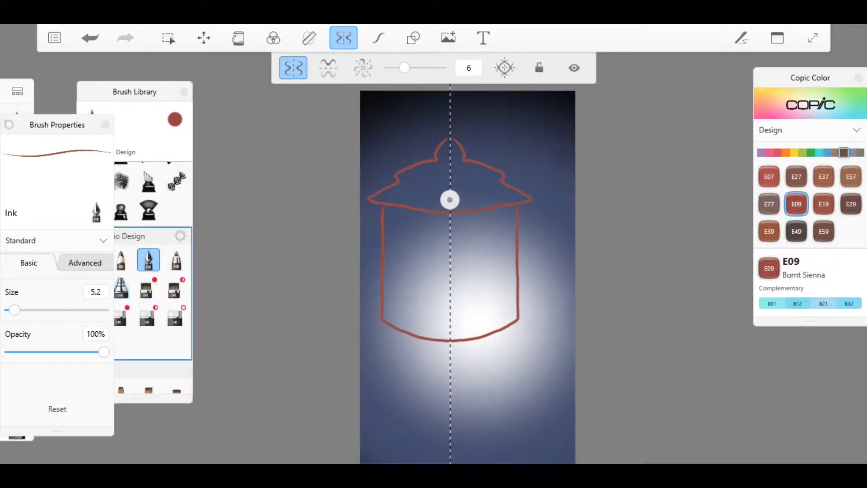
mouse_move(528, 323)
left_mouse_down()
mouse_move(484, 350)
mouse_move(449, 357)
left_mouse_up()
left_click_drag(470, 271, 456, 298)
Draw a double ring above the lantern's peak and curved lines across the roof tiers in Dark Bark E49.
scroll(452, 271, "up", 4)
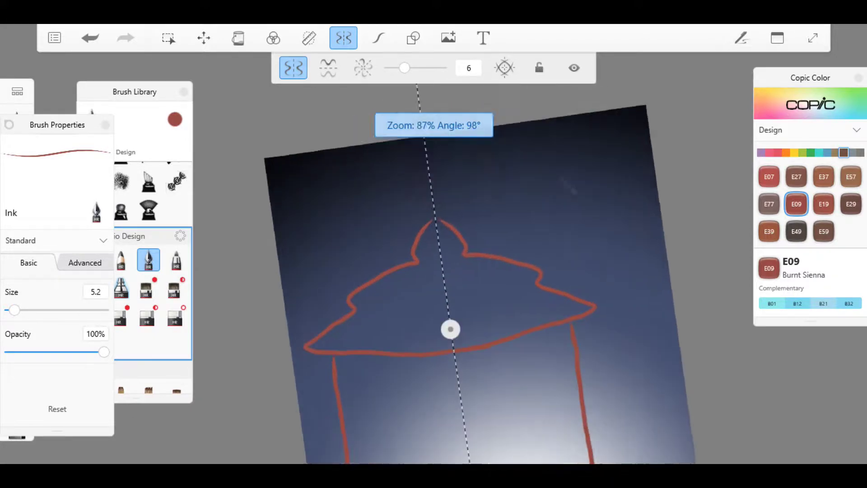
mouse_move(464, 268)
left_mouse_down()
mouse_move(461, 240)
mouse_move(438, 248)
mouse_move(451, 230)
left_mouse_up()
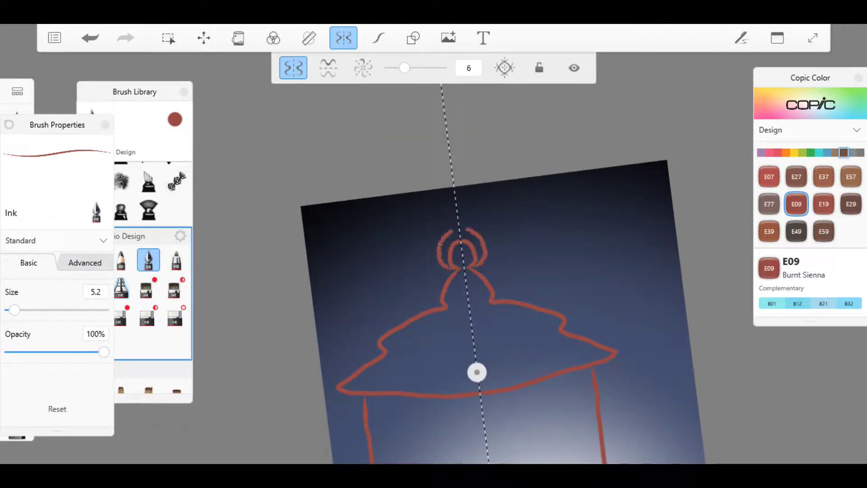
scroll(474, 270, "up", 3)
left_click(796, 231)
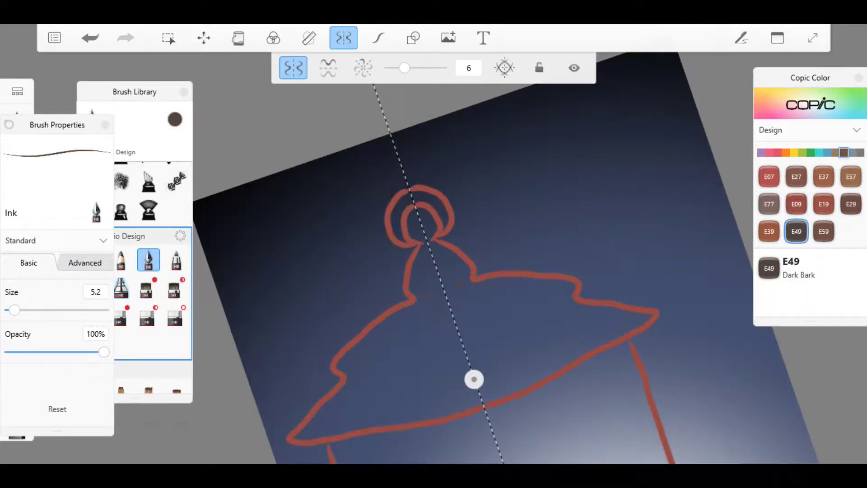
left_click_drag(473, 379, 566, 129)
Draw inner outlines for the lantern body's side posts, top edge and bottom edge in Redwood E19.
left_click(824, 204)
left_click_drag(697, 174, 701, 390)
left_click_drag(674, 161, 567, 176)
left_click_drag(699, 376, 569, 415)
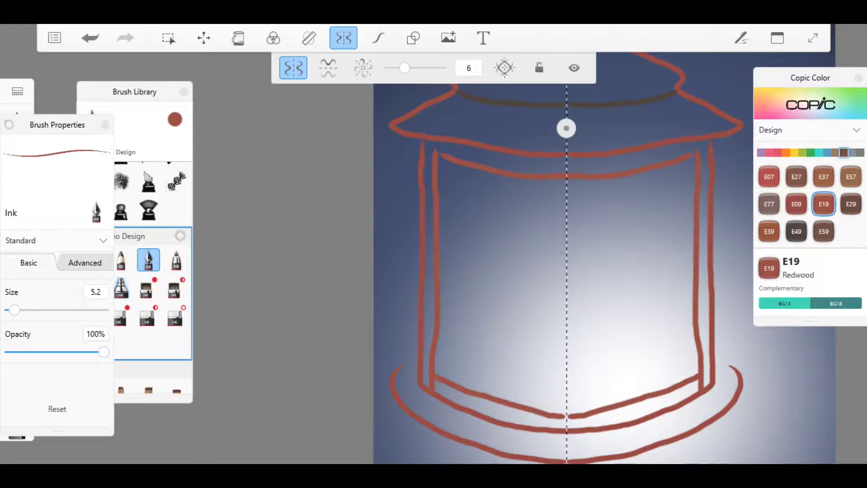
Draw and thicken the mirrored pairs of vertical bars in the lantern's middle, and close outline gaps at the base and top ring.
left_click_drag(616, 185, 615, 414)
left_click_drag(599, 184, 599, 409)
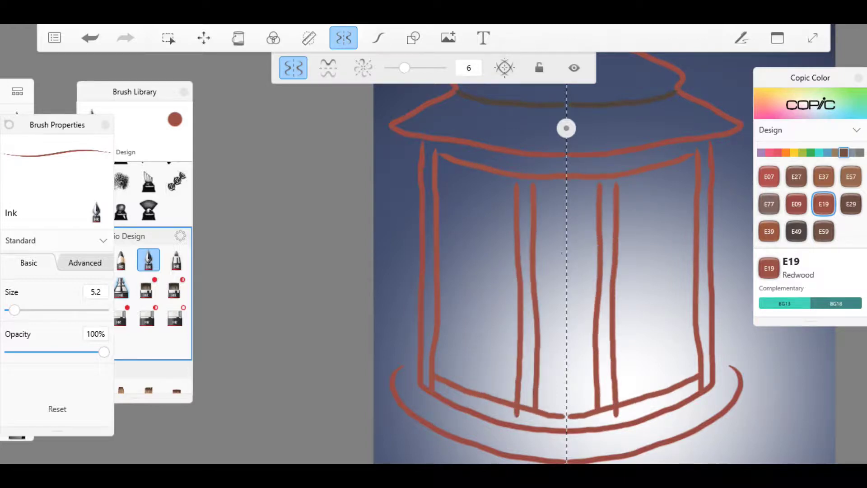
left_click_drag(594, 182, 592, 411)
left_click_drag(592, 242, 588, 411)
left_click_drag(619, 215, 618, 402)
left_click_drag(623, 180, 621, 402)
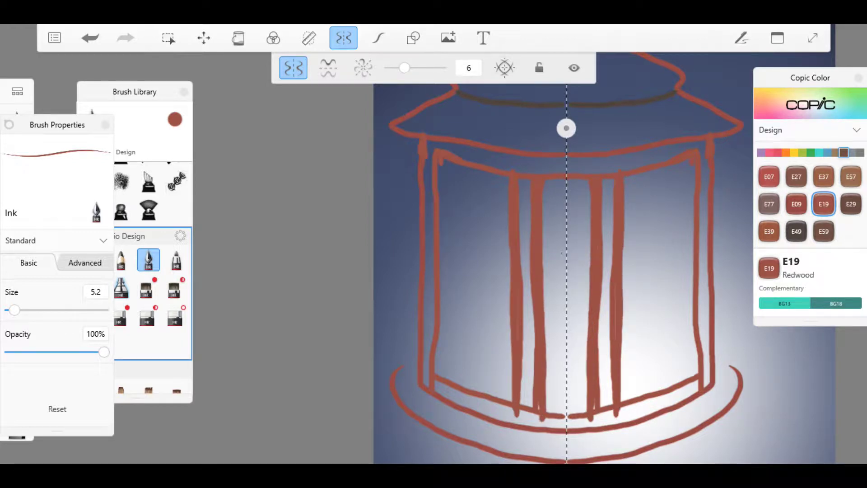
left_click_drag(568, 420, 586, 420)
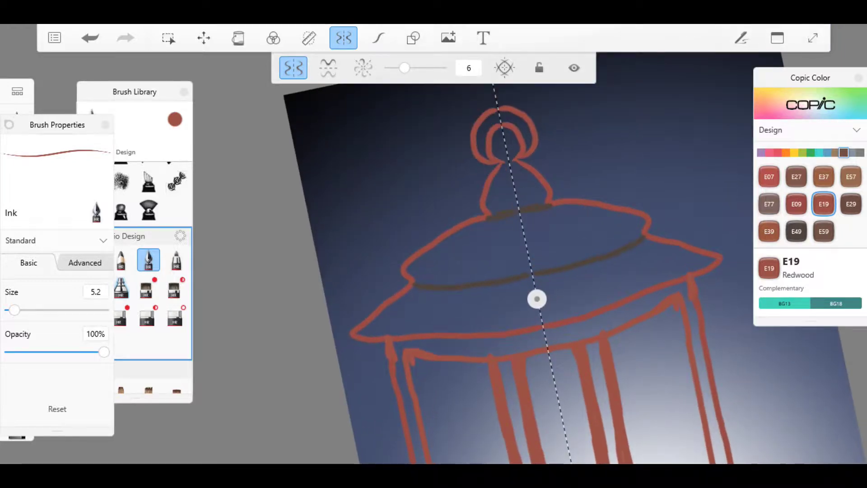
left_click_drag(490, 113, 502, 109)
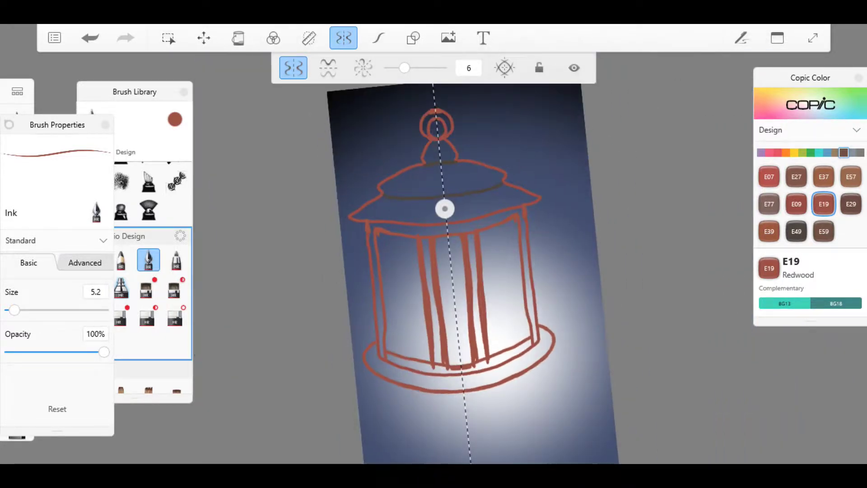
Flood-fill the lantern's roof, side posts and middle bars with solid redwood.
key("f")
key("ctrl+z")
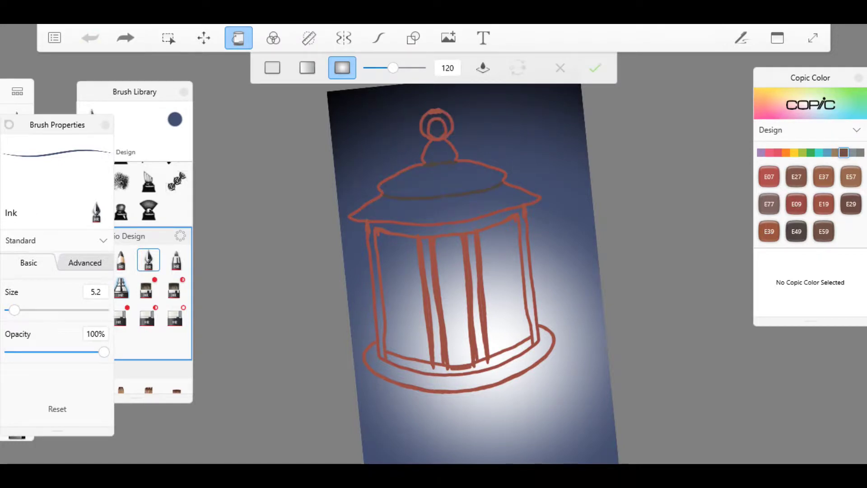
left_click(272, 68)
left_click(440, 190)
left_click(381, 317)
left_click(473, 262)
left_click(432, 294)
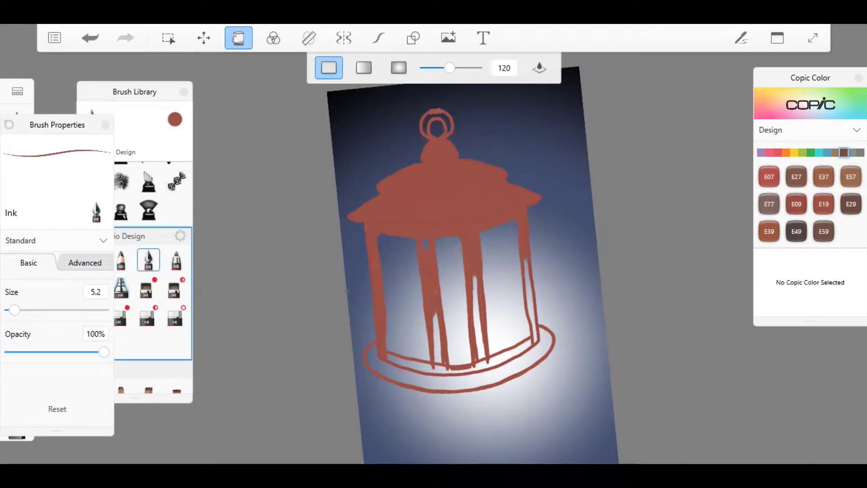
left_click(425, 250)
left_click(479, 325)
left_click(531, 302)
Fill the remaining gaps in the bars and posts and the lantern's base with solid redwood, undoing any misplaced fill.
scroll(474, 270, "up", 3)
left_click(487, 271)
left_click(440, 322)
left_click(519, 406)
key("ctrl+z")
left_click(609, 289)
left_click(451, 343)
left_click(488, 322)
left_click(587, 294)
left_click(405, 319)
scroll(497, 257, "down", 5)
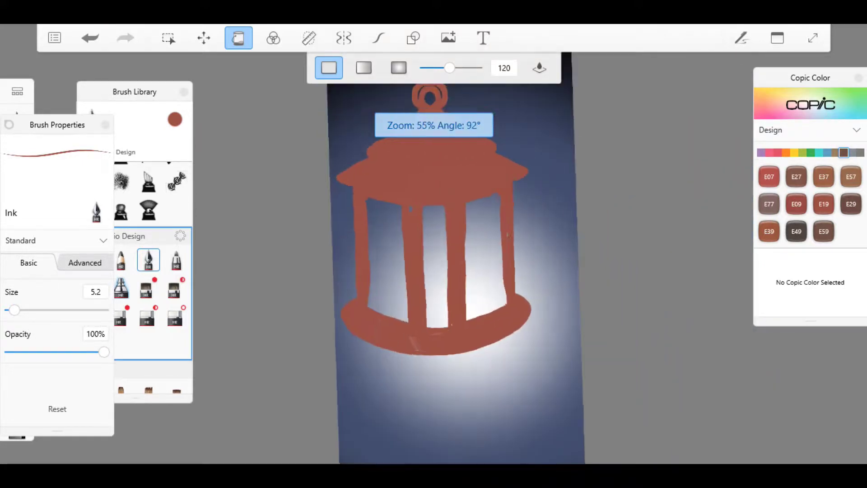
Paint soft Pale Sepia YR24 highlights on the upper roof tier and top knob with the Glowing Highlights brush, lowering opacity to 61%.
scroll(451, 271, "up", 3)
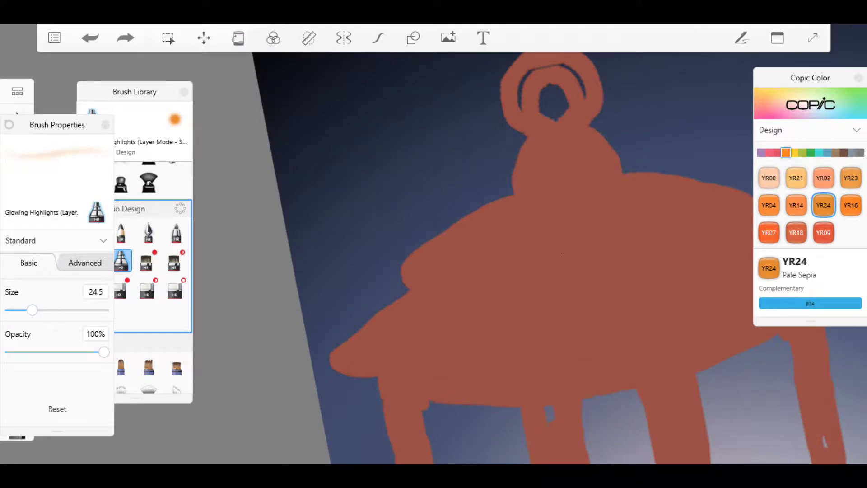
left_click_drag(433, 268, 542, 267)
left_click_drag(104, 351, 67, 352)
left_click(535, 160)
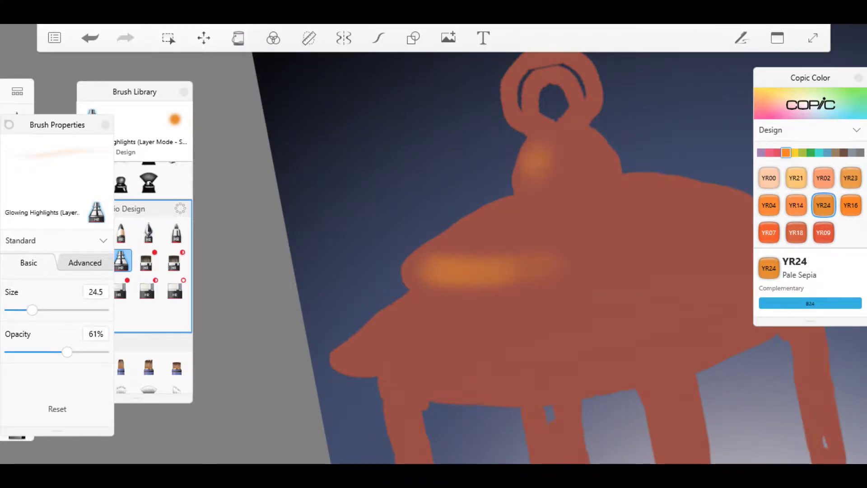
Sharpen the orange highlights on the top knob and upper roof tier with the brush size reduced to 5.4.
left_click_drag(32, 309, 15, 310)
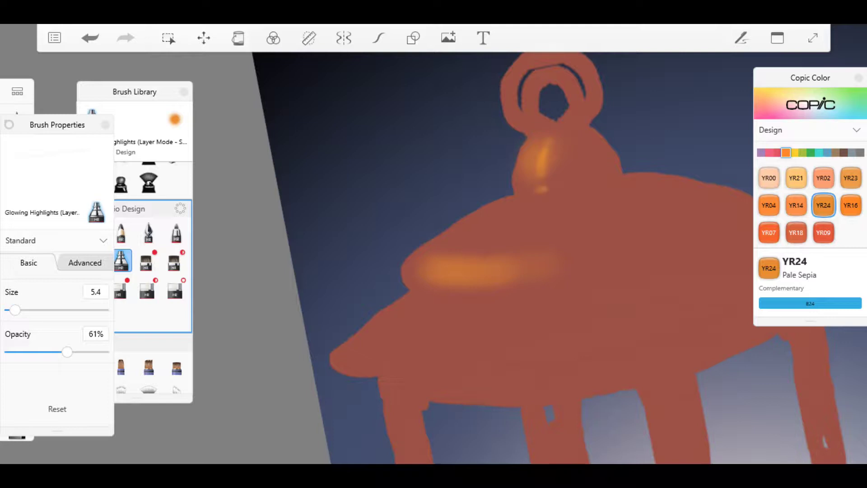
scroll(583, 149, "up", 3)
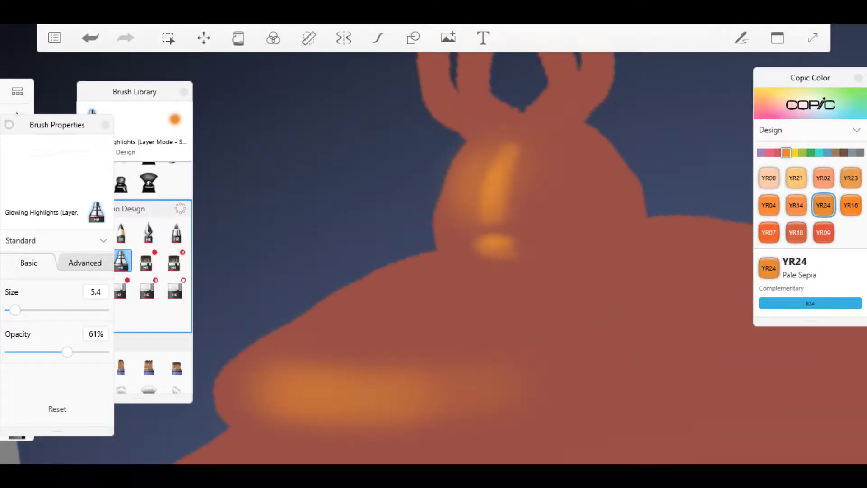
scroll(587, 149, "down", 2)
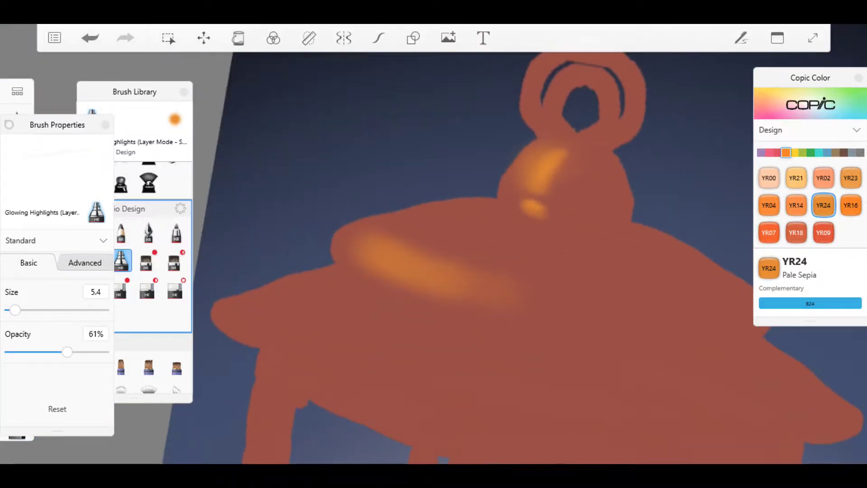
left_click_drag(478, 281, 528, 291)
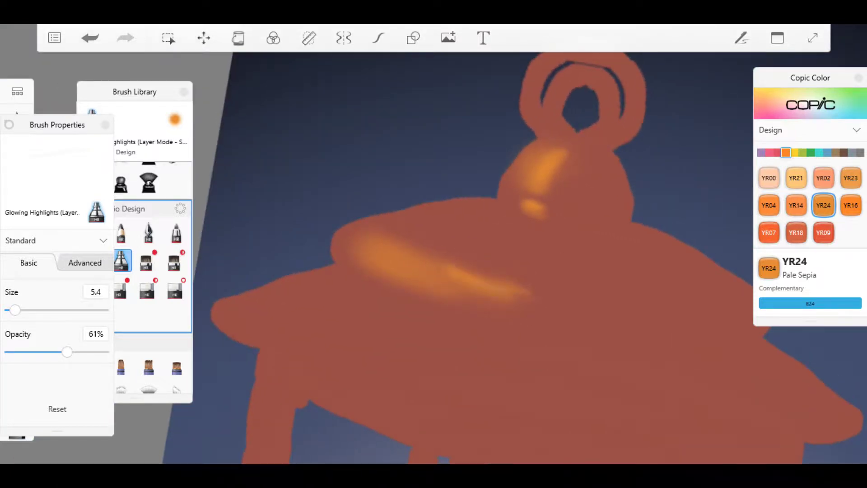
left_click_drag(505, 299, 477, 311)
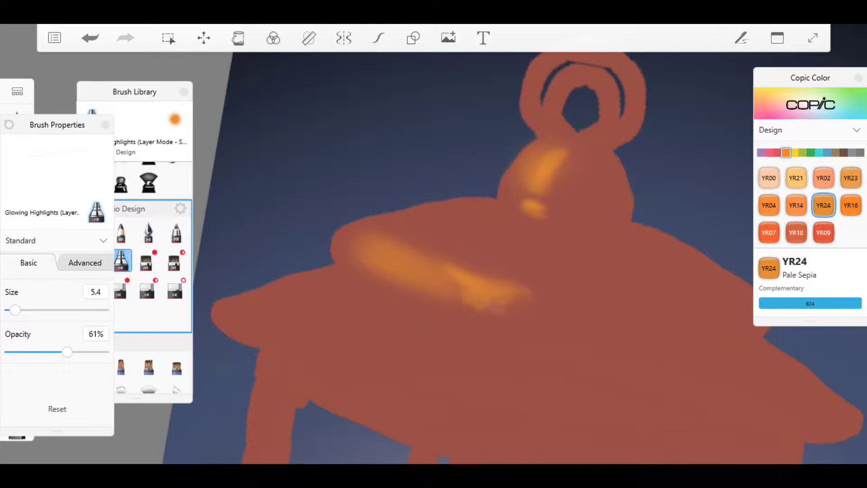
scroll(451, 252, "up", 3)
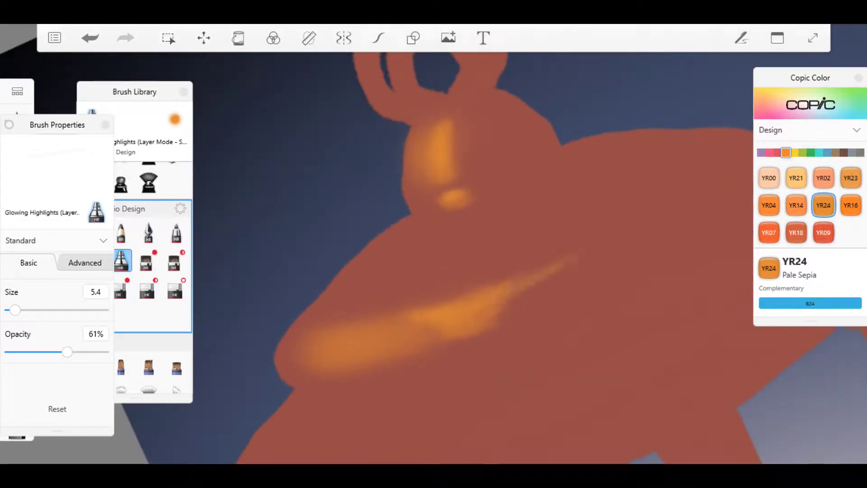
scroll(451, 253, "down", 3)
Paint orange highlights along the inner and outer top rings, raising the brush to size 6.8 and 69% opacity.
scroll(524, 289, "up", 4)
mouse_move(490, 350)
left_mouse_down()
mouse_move(472, 320)
mouse_move(483, 244)
mouse_move(495, 256)
left_mouse_up()
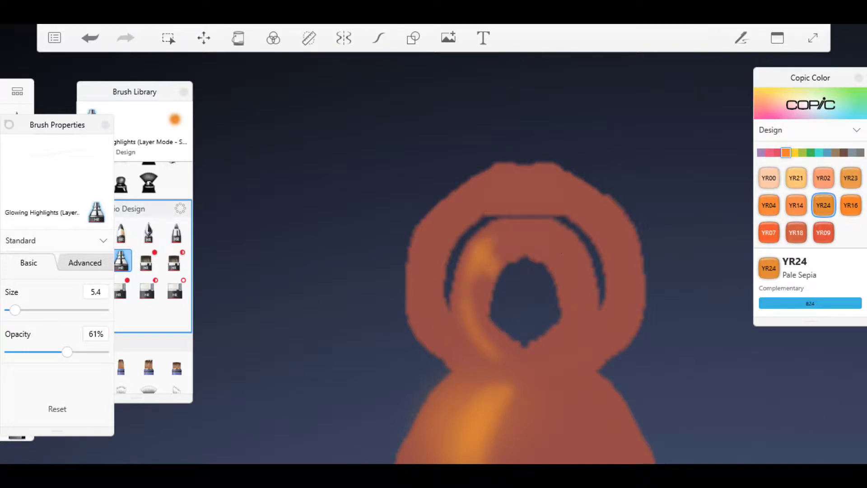
left_click_drag(458, 199, 454, 208)
left_click_drag(67, 351, 74, 352)
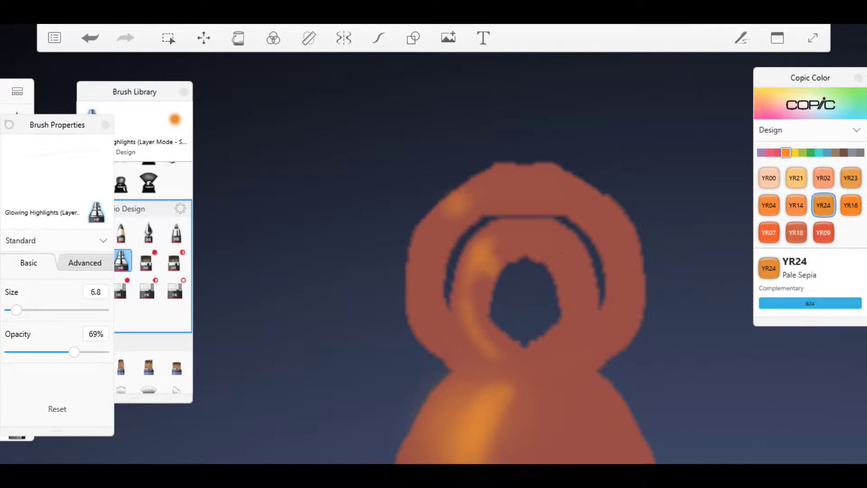
left_click_drag(463, 201, 436, 225)
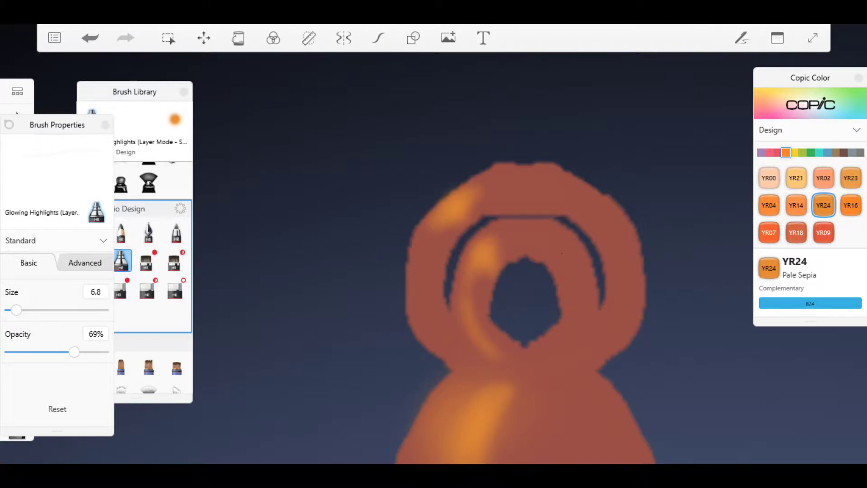
left_click_drag(506, 181, 508, 205)
mouse_move(428, 328)
left_mouse_down()
mouse_move(422, 302)
mouse_move(423, 336)
left_mouse_up()
Paint a long, thin orange highlight along the lower roof tier's edge.
left_click_drag(524, 270, 569, 248)
scroll(497, 271, "up", 5)
left_click_drag(568, 299, 510, 334)
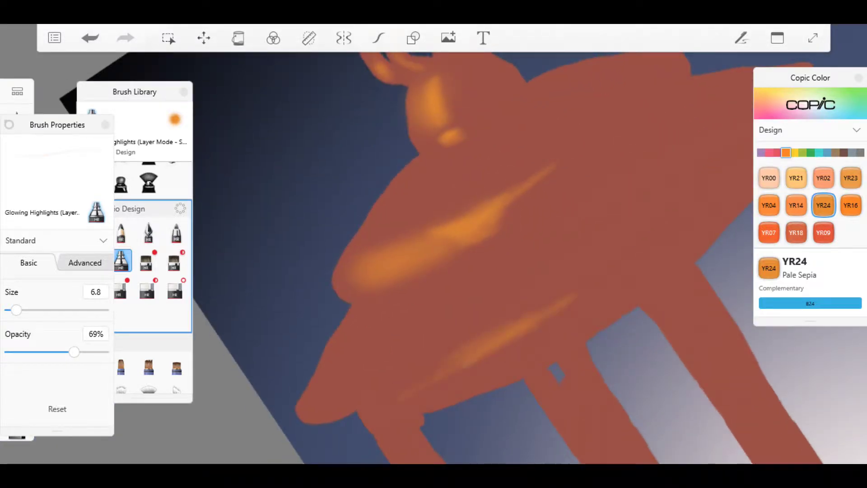
left_click_drag(447, 373, 362, 408)
left_click_drag(568, 298, 494, 332)
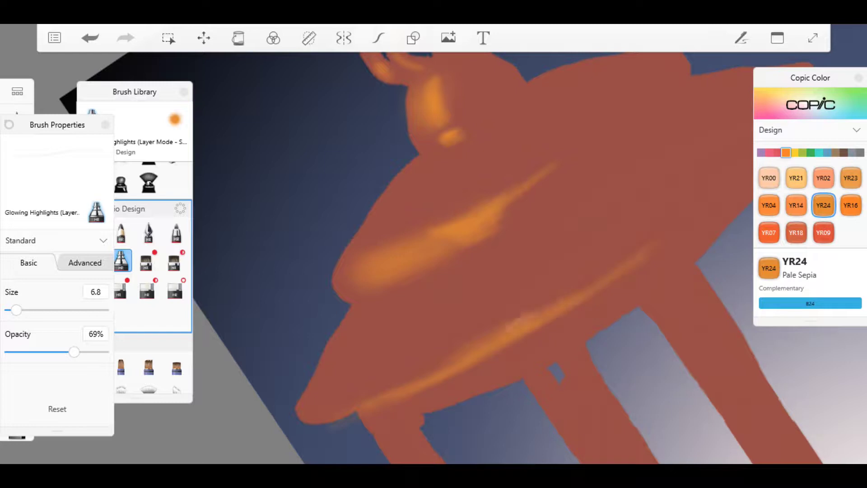
Add a broad soft glow over the lower roof highlight, adjusting the brush to size 38.3 and 46% opacity and undoing overly strong strokes.
left_click_drag(17, 309, 59, 309)
left_click_drag(74, 351, 64, 351)
left_click_drag(524, 307, 483, 316)
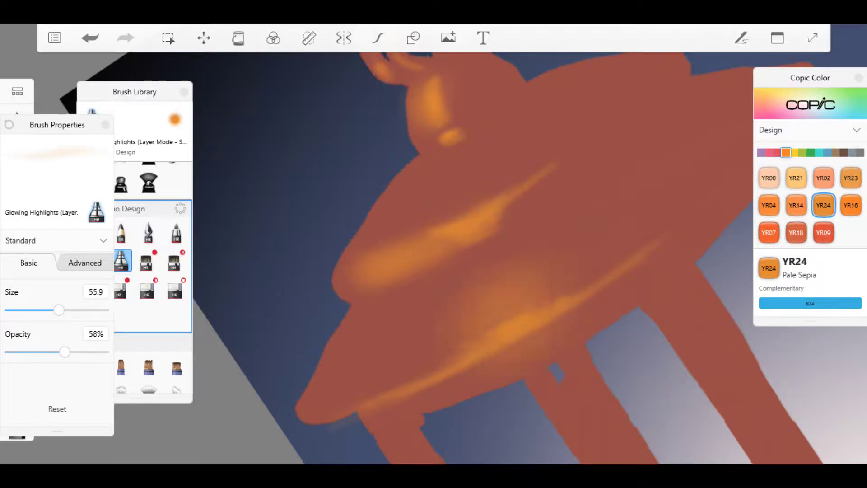
key("ctrl+z")
left_click_drag(65, 352, 53, 352)
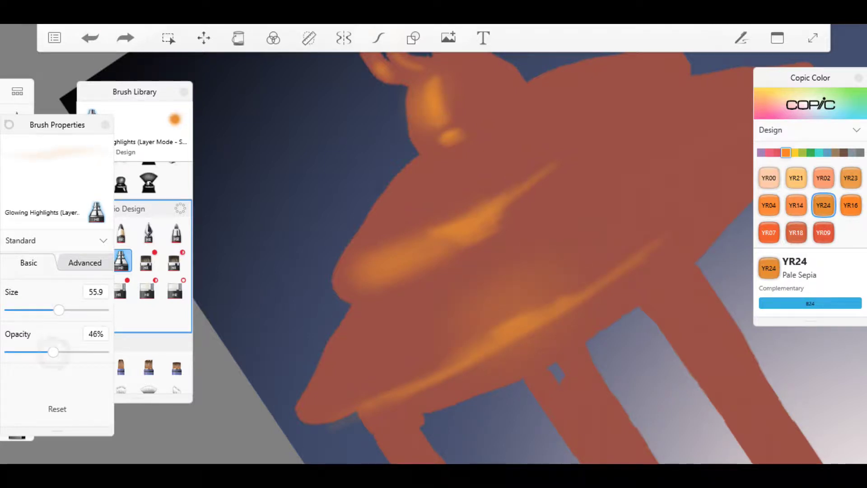
left_click_drag(519, 307, 511, 284)
left_click_drag(59, 310, 45, 309)
key("ctrl+z")
scroll(452, 252, "down", 3)
scroll(452, 253, "up", 3)
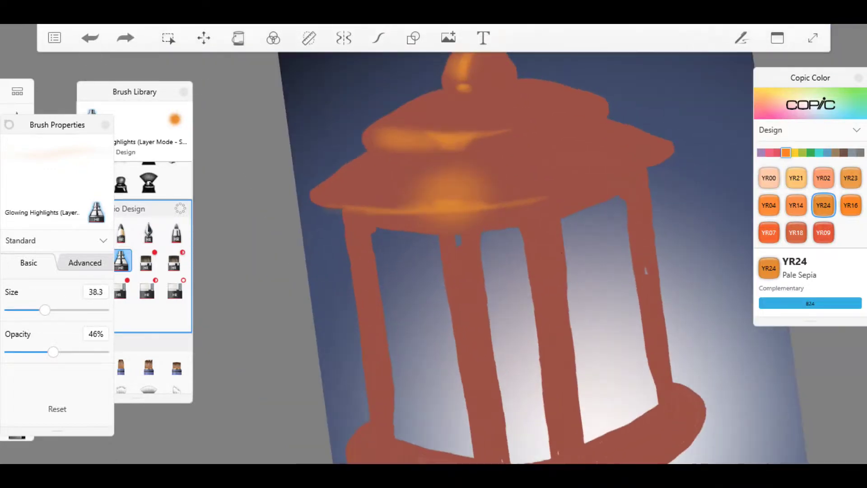
key("ctrl+z")
Paint orange highlights on the left part of the lantern's base with a size 6.8 brush.
scroll(452, 253, "up", 3)
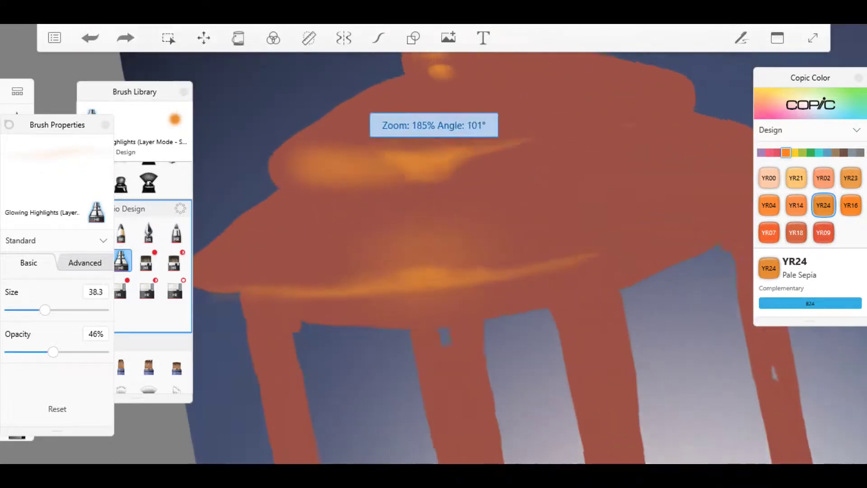
left_click_drag(45, 310, 15, 310)
left_click_drag(484, 388, 567, 384)
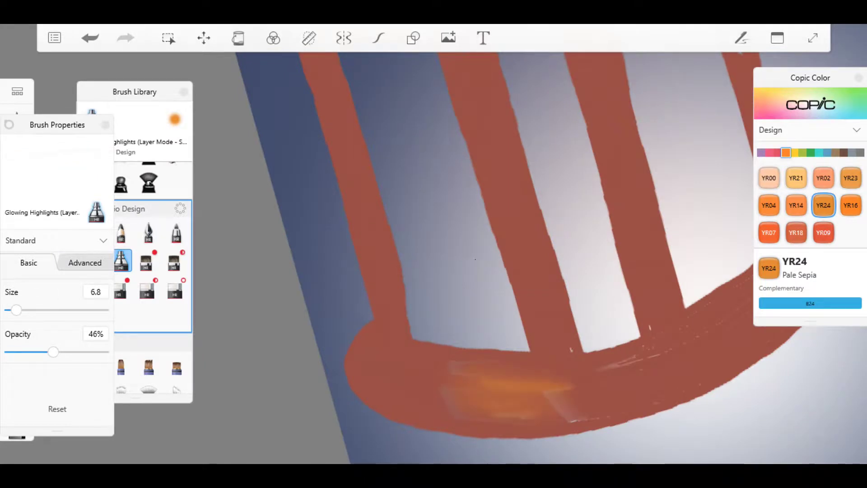
left_click_drag(385, 365, 449, 380)
left_click_drag(415, 409, 491, 421)
Extend the Pale Sepia highlight streaks across the middle and right part of the lantern's base.
scroll(475, 259, "up", 2)
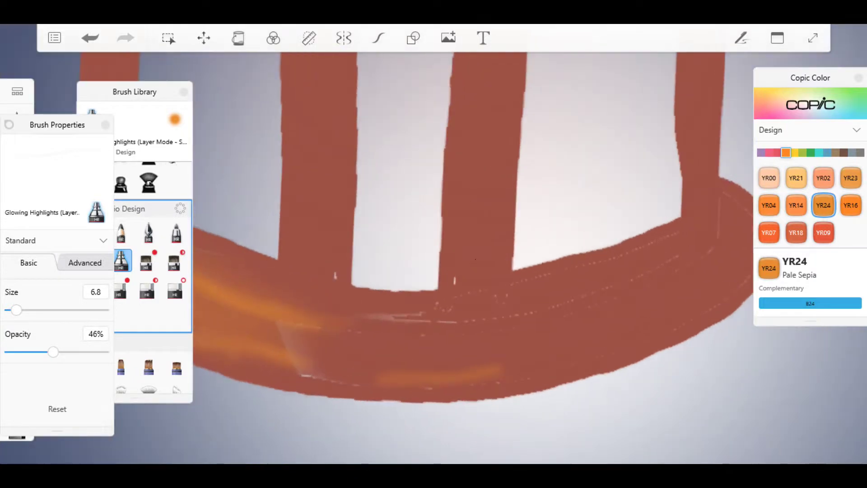
left_click_drag(684, 262, 587, 318)
left_click_drag(653, 321, 605, 348)
left_click_drag(679, 318, 535, 369)
Layer accents in YR21, Caramel YR14 and Chinese Orange YR09 over the highlights on the base's right side.
left_click(795, 178)
mouse_move(623, 296)
left_mouse_down()
mouse_move(646, 292)
mouse_move(641, 332)
left_mouse_up()
left_click(795, 205)
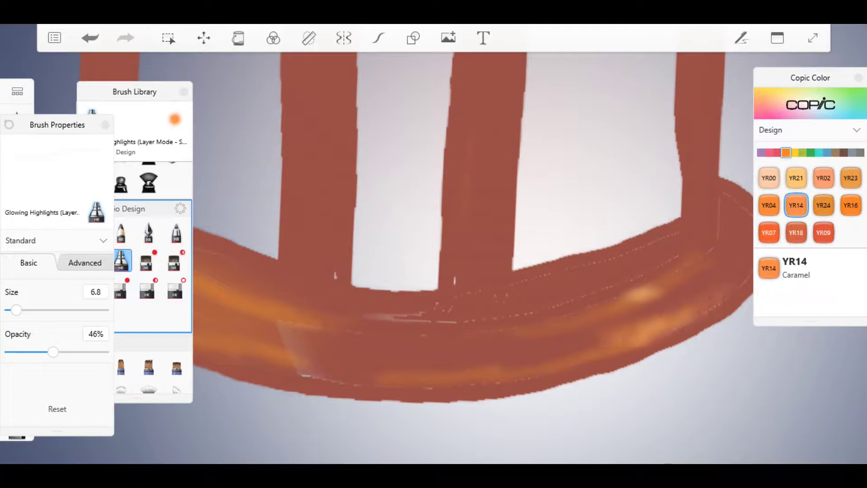
left_click(823, 233)
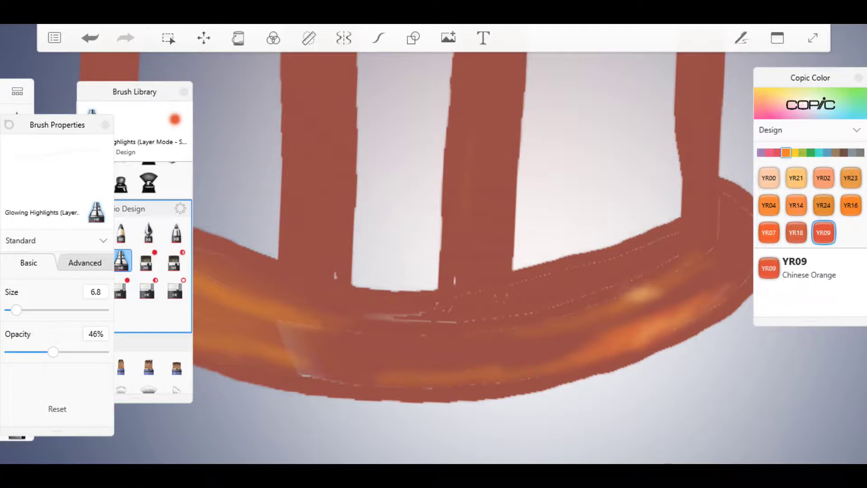
Paint a Chinese Orange YR09 streak along the upper roof's right rim, sample the lantern's brown and set the opacity to 67%.
scroll(587, 266, "down", 10)
scroll(475, 259, "up", 10)
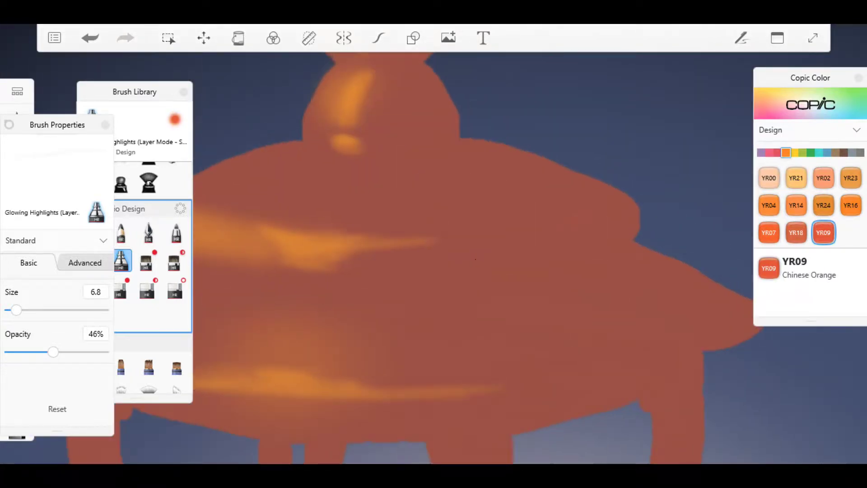
left_click(475, 259, "alt")
left_click_drag(53, 351, 73, 351)
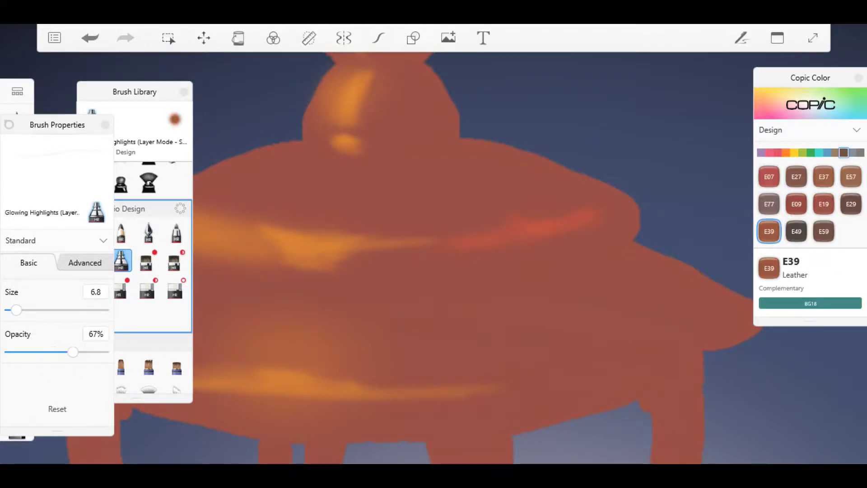
Shade the middle of the knob and both roof tiers in Burnt Umber E29 with a size 14.6 brush.
scroll(339, 226, "up", 3)
left_click_drag(16, 310, 34, 309)
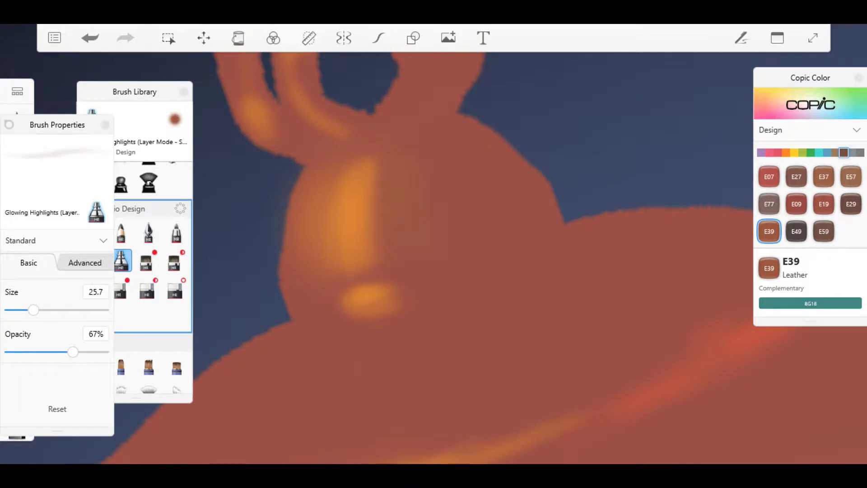
left_click(823, 176)
scroll(434, 225, "down", 2)
left_click(851, 203)
mouse_move(33, 310)
left_mouse_down()
mouse_move(13, 310)
mouse_move(23, 310)
left_mouse_up()
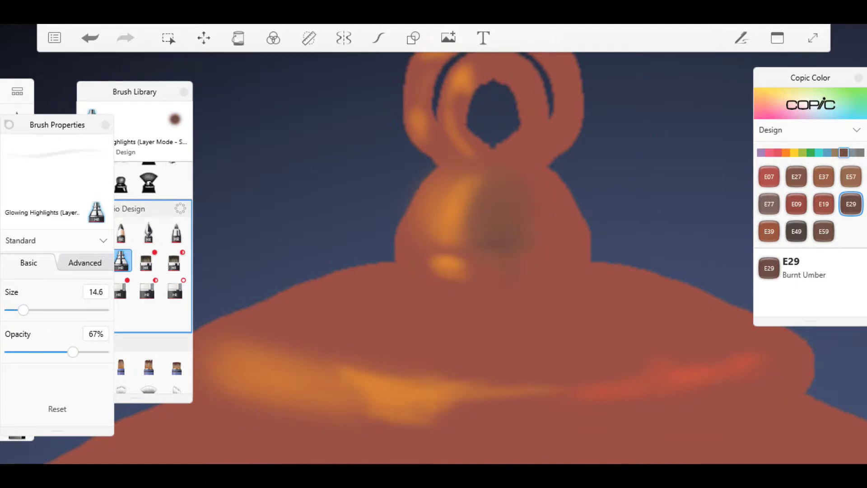
scroll(434, 244, "up", 2)
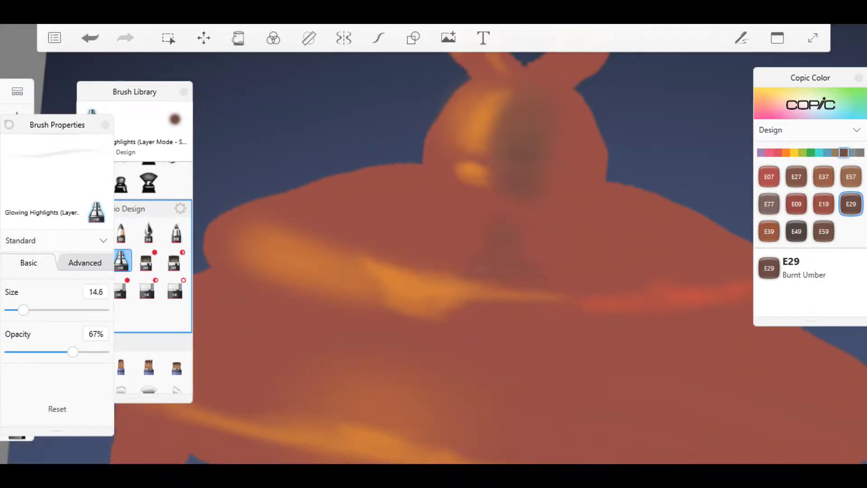
scroll(434, 243, "down", 2)
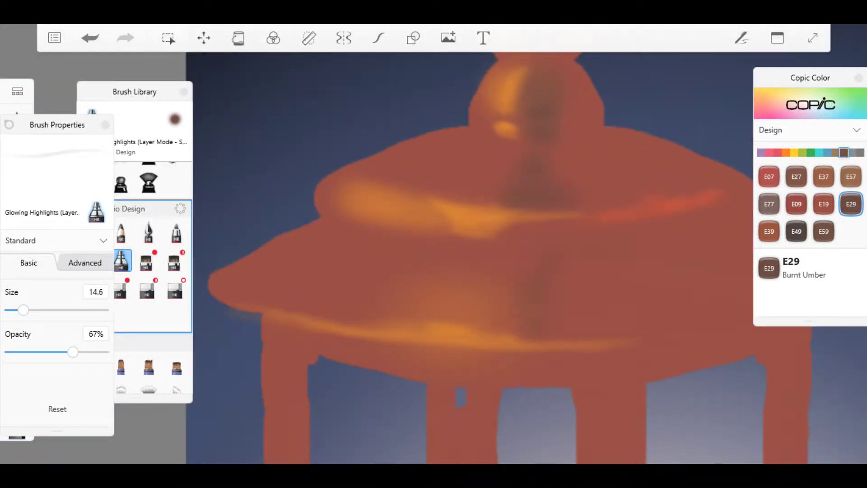
Add Prussian Blue B39 shadows and Cream YR21 highlights to the rings and knob with a size 6.1 brush.
left_click_drag(23, 310, 16, 310)
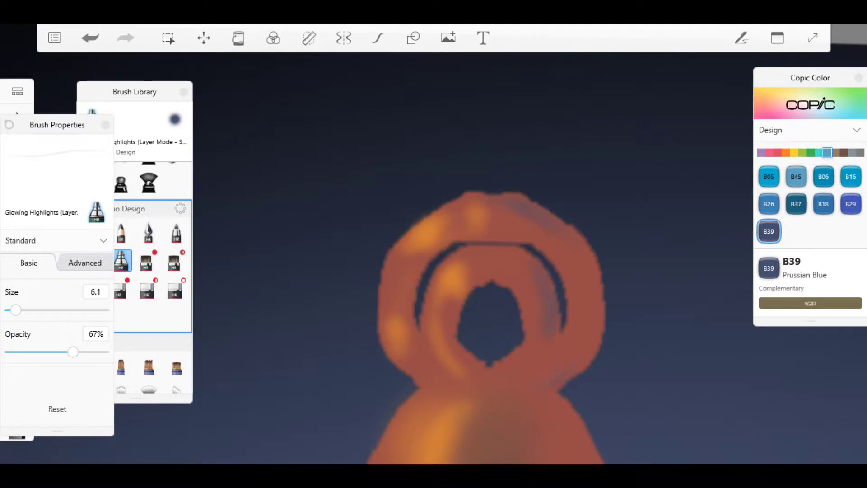
left_click(796, 177)
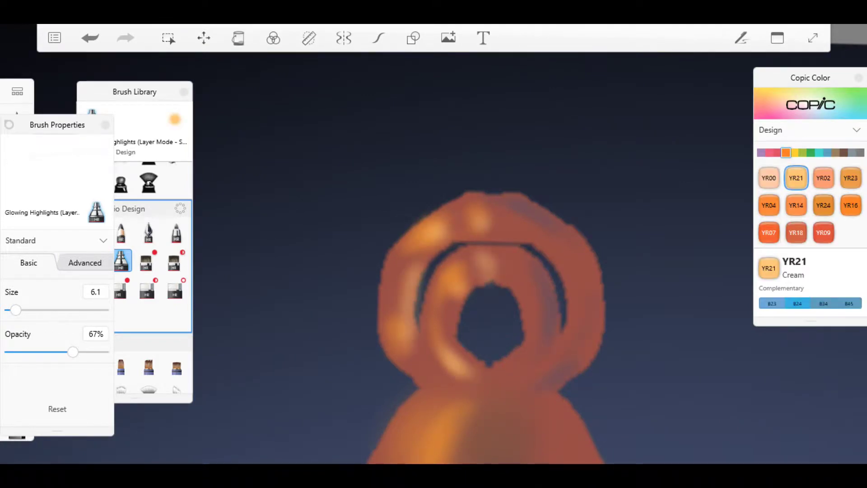
scroll(434, 244, "up", 3)
Paint Apricot YR16 highlights on the knob's right side and along its lower band.
left_click(851, 205)
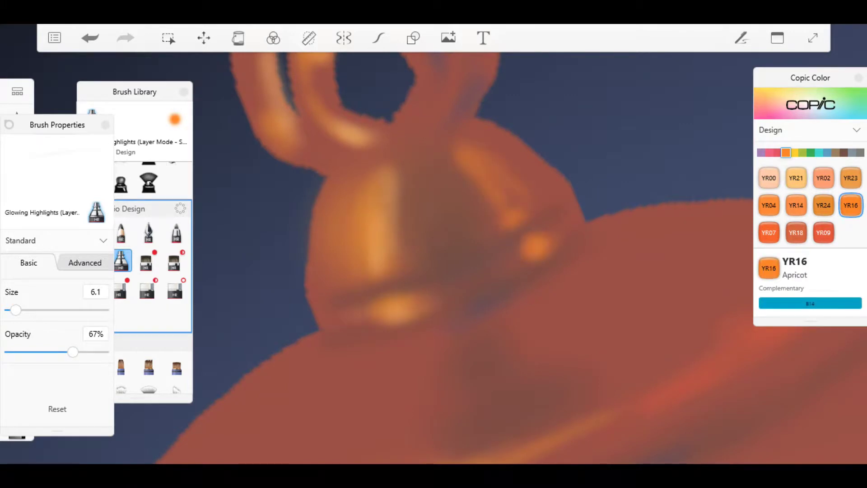
left_click_drag(451, 162, 502, 223)
left_click_drag(495, 151, 542, 201)
left_click_drag(538, 244, 519, 269)
left_click_drag(377, 322, 343, 316)
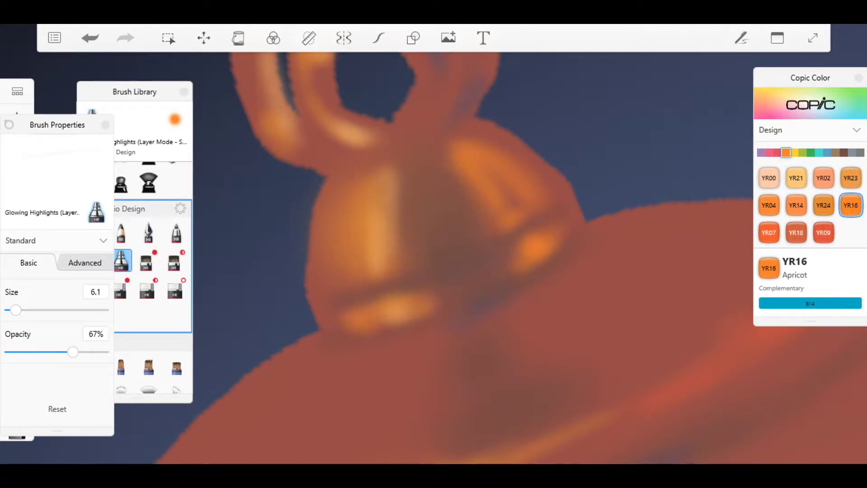
Paint Apricot YR16 highlights around the outer and inner hanging rings.
scroll(433, 244, "up", 5)
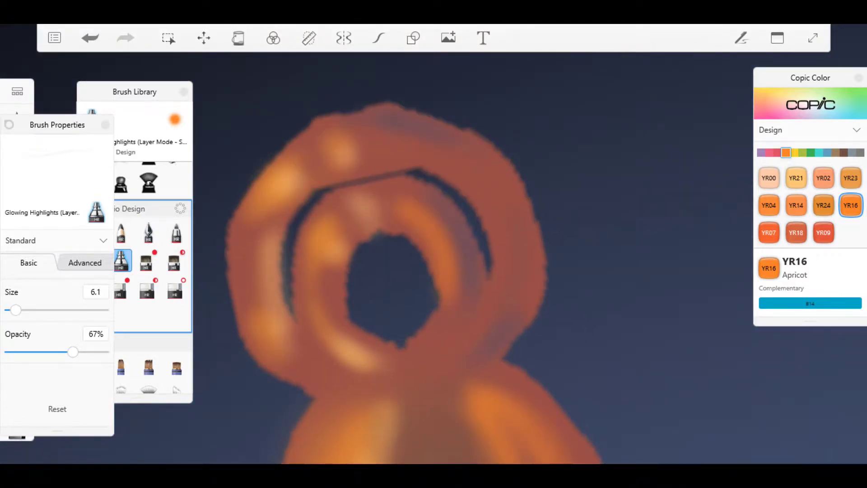
left_click_drag(420, 151, 499, 198)
left_click_drag(377, 151, 426, 141)
left_click_drag(451, 176, 505, 253)
left_click_drag(261, 233, 246, 302)
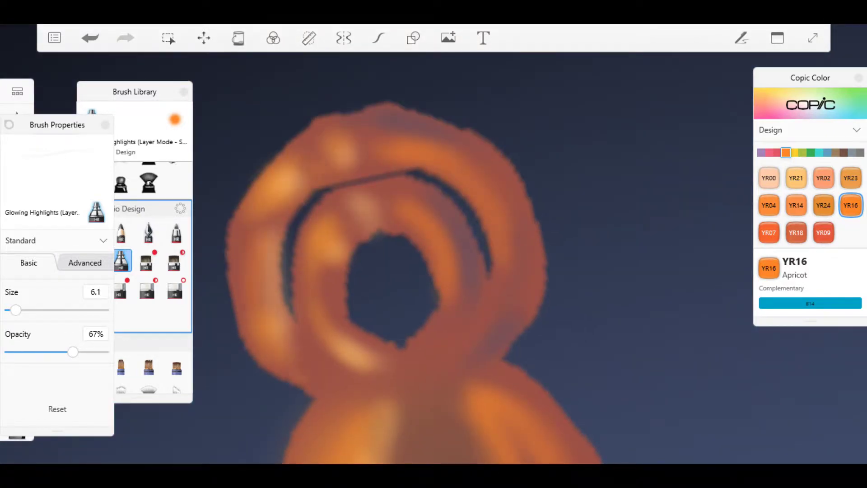
left_click_drag(287, 347, 328, 372)
left_click_drag(406, 359, 497, 260)
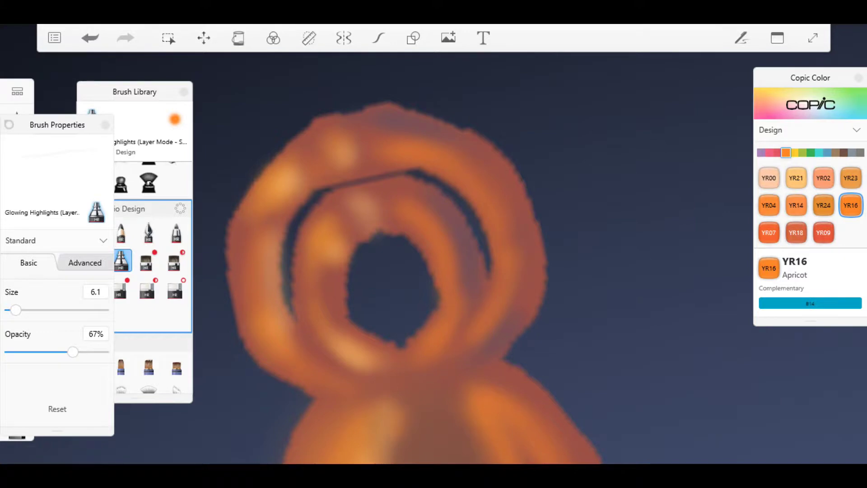
Build up a broad Apricot YR16 glow on the upper roof's left part with a size 23.1 brush.
scroll(433, 244, "down", 5)
scroll(517, 233, "up", 5)
left_click_drag(371, 258, 408, 269)
left_click_drag(16, 309, 31, 310)
mouse_move(406, 293)
left_mouse_down()
mouse_move(361, 330)
mouse_move(411, 295)
left_mouse_up()
left_click_drag(393, 264, 445, 230)
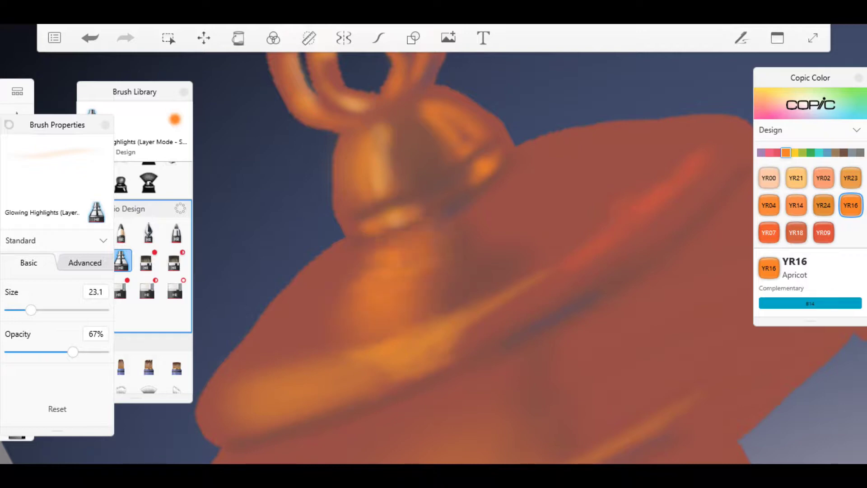
left_click_drag(368, 307, 303, 357)
left_click_drag(444, 278, 409, 321)
left_click_drag(372, 246, 329, 298)
Spread the same Apricot glow over the upper roof's right part.
left_click_drag(526, 192, 623, 167)
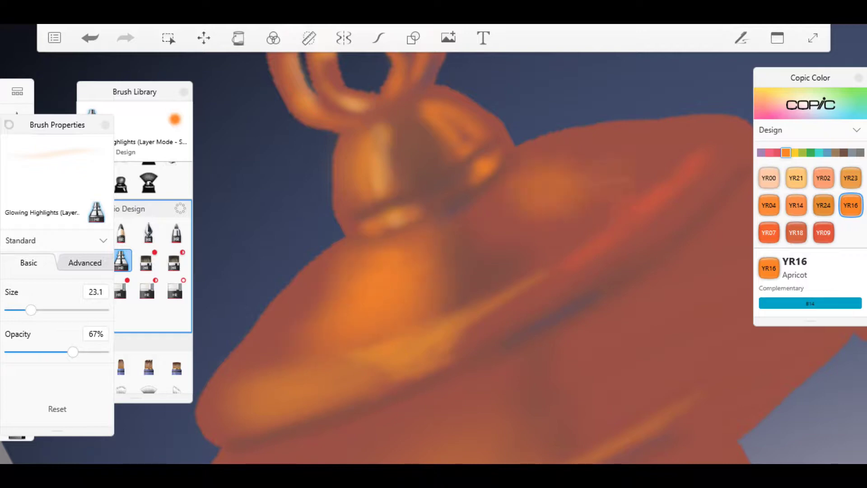
left_click_drag(569, 167, 655, 160)
left_click_drag(627, 190, 519, 235)
left_click_drag(542, 162, 648, 168)
left_click_drag(343, 72, 429, 86)
Brush a broad Apricot glow over the lower roof's left part.
left_click_drag(456, 332, 375, 361)
left_click_drag(452, 361, 339, 415)
left_click_drag(467, 379, 393, 411)
left_click_drag(406, 339, 345, 389)
Brush a matching Apricot glow over the lower roof's right part.
left_click_drag(601, 280, 668, 242)
left_click_drag(623, 294, 727, 244)
left_click_drag(650, 293, 736, 240)
left_click_drag(614, 307, 699, 239)
mouse_move(434, 225)
left_mouse_down()
mouse_move(406, 203)
mouse_move(434, 235)
left_mouse_up()
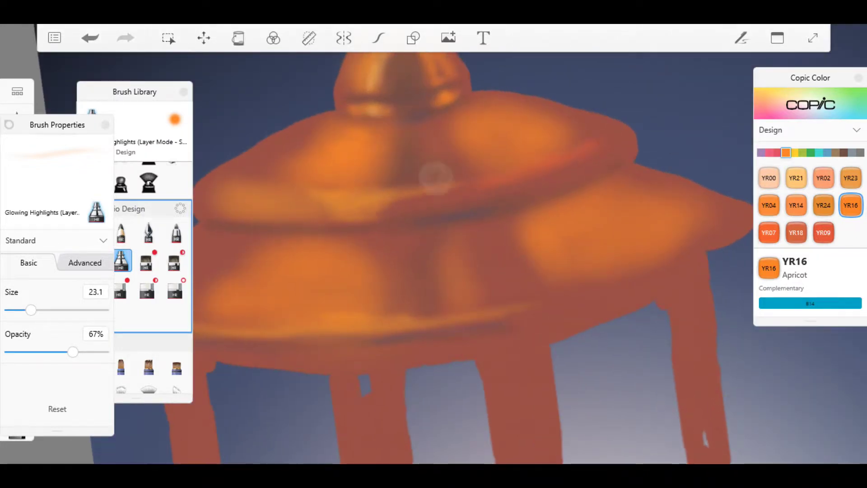
Paint Apricot highlights along the lantern's columns with a size 15.8 brush.
left_click_drag(434, 173, 433, 225)
left_click_drag(15, 310, 24, 310)
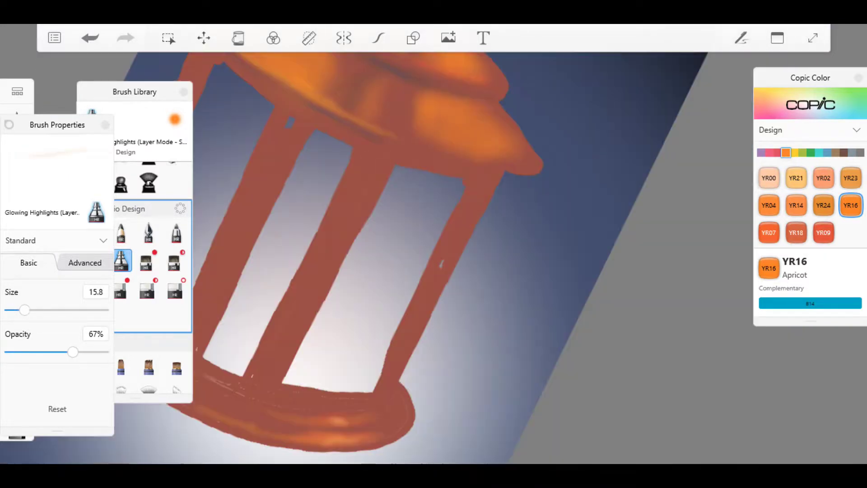
mouse_move(261, 370)
left_mouse_down()
mouse_move(353, 190)
mouse_move(377, 163)
left_mouse_up()
mouse_move(404, 384)
left_mouse_down()
mouse_move(424, 300)
mouse_move(478, 192)
left_mouse_up()
left_click_drag(433, 243, 505, 226)
Layer Light Orange YR02 highlights along the columns and the lower roof's underside rim.
left_click(823, 178)
left_click_drag(334, 348, 429, 109)
mouse_move(255, 305)
left_mouse_down()
mouse_move(334, 73)
mouse_move(347, 63)
left_mouse_up()
left_click_drag(433, 244, 497, 217)
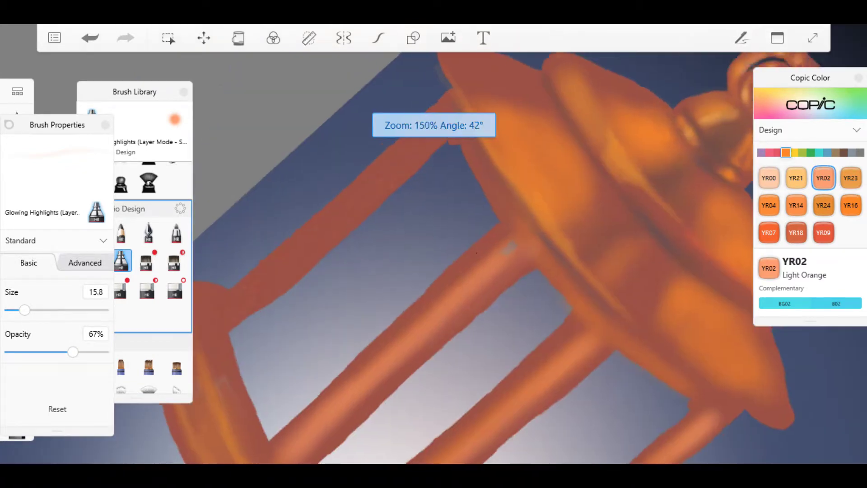
left_click_drag(226, 321, 415, 152)
left_click_drag(519, 234, 452, 113)
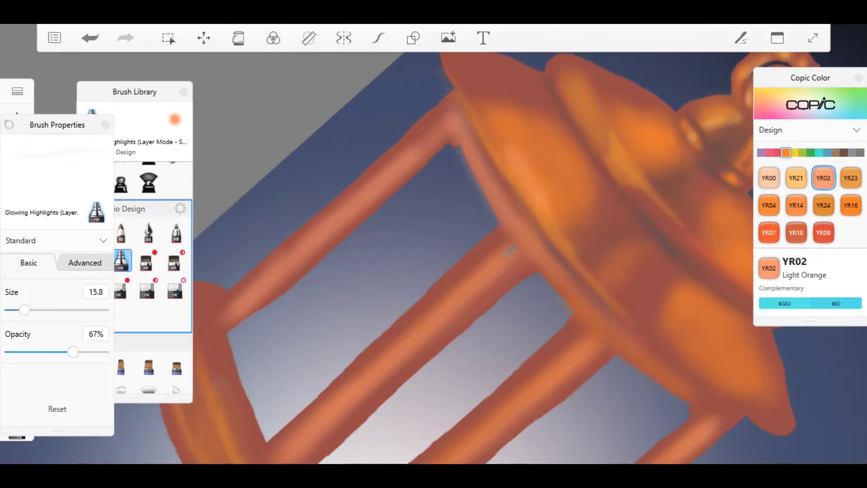
Brush Light Orange YR02 highlights onto the left part of the lower roof.
left_click_drag(434, 244, 497, 217)
left_click_drag(397, 352, 402, 249)
left_click_drag(420, 298, 420, 259)
mouse_move(397, 215)
left_mouse_down()
mouse_move(357, 176)
mouse_move(330, 110)
left_mouse_up()
Paint thin Light Orange highlights along the upper roof's rim with a size 5.6 brush at 90% opacity.
left_click_drag(433, 244, 496, 217)
left_click_drag(25, 310, 14, 310)
left_click_drag(73, 352, 94, 351)
scroll(433, 244, "up", 5)
left_click_drag(583, 253, 460, 312)
left_click_drag(547, 284, 411, 334)
left_click_drag(610, 244, 578, 269)
scroll(477, 254, "down", 5)
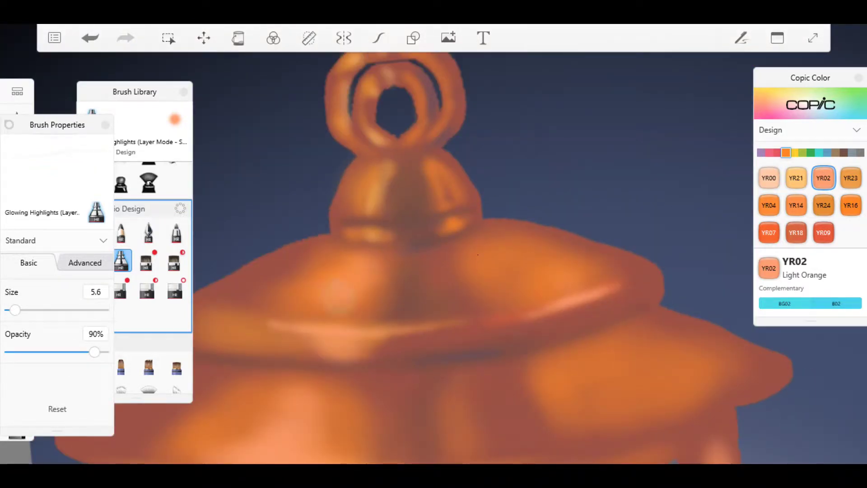
Add Light Orange highlights to the upper roof's right part and the knob's right side.
scroll(478, 254, "up", 3)
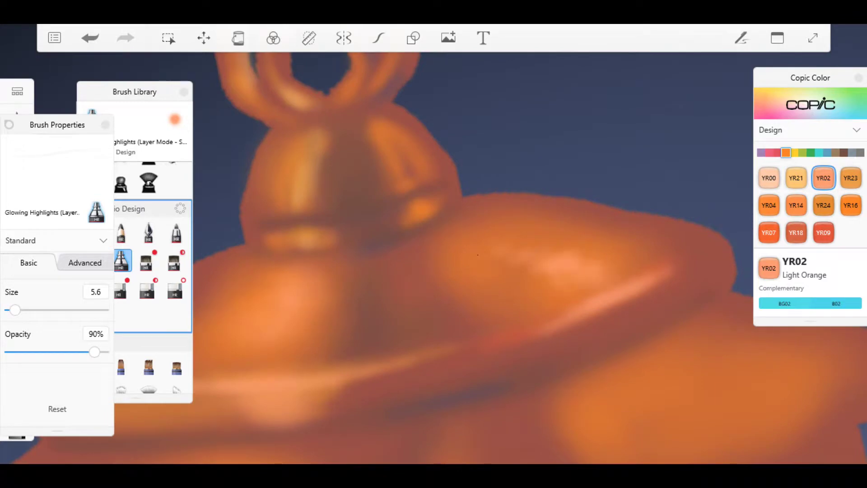
scroll(478, 255, "down", 2)
mouse_move(393, 158)
left_mouse_down()
mouse_move(418, 176)
mouse_move(470, 253)
mouse_move(482, 333)
left_mouse_up()
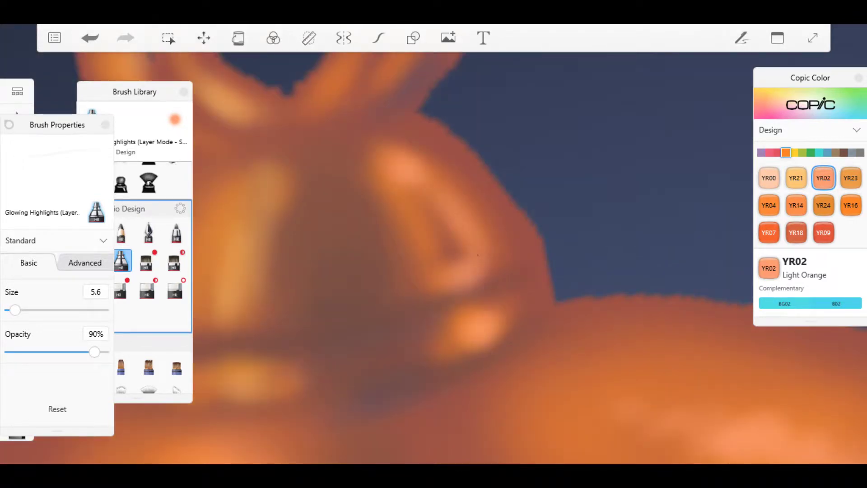
Extend thin Light Orange highlights to the left ends of both roof rims.
scroll(481, 333, "down", 5)
scroll(433, 253, "down", 3)
scroll(433, 252, "up", 6)
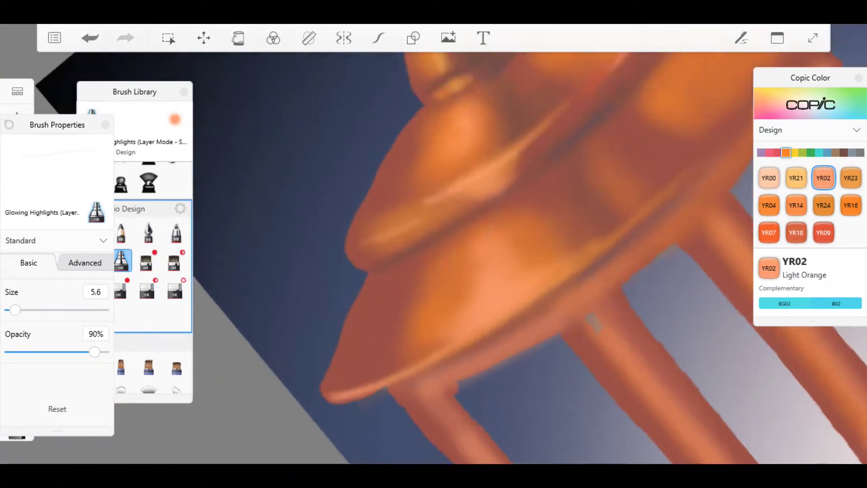
left_click_drag(330, 309, 470, 253)
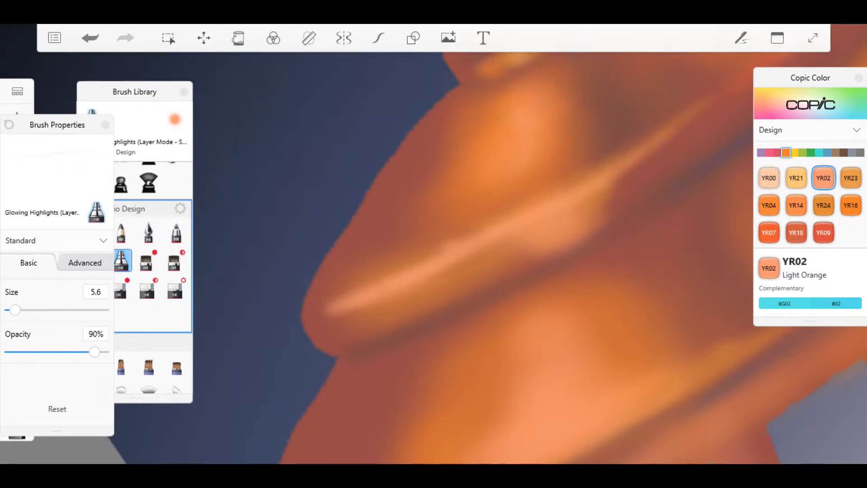
Paint a thin Light Orange highlight along the right part of the lower roof's underside rim.
scroll(434, 252, "down", 4)
scroll(433, 253, "up", 5)
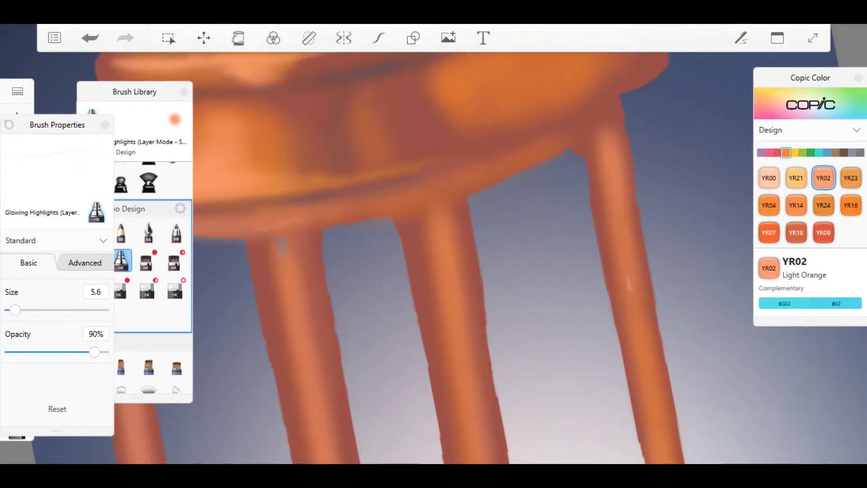
left_click_drag(406, 203, 547, 153)
Strengthen the columns and the lower roof's underside rim with Apricot YR16, using a size 20.1 brush.
left_click(851, 205)
left_click_drag(15, 310, 28, 309)
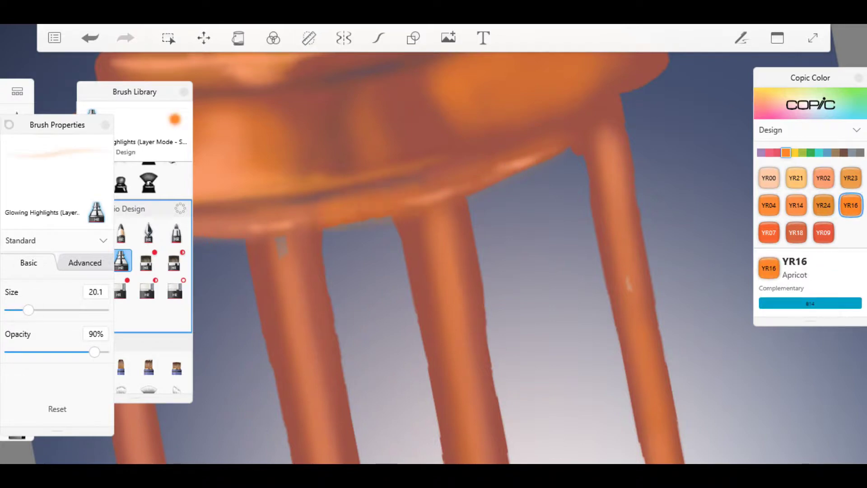
left_click_drag(425, 226, 432, 347)
left_click_drag(497, 181, 565, 271)
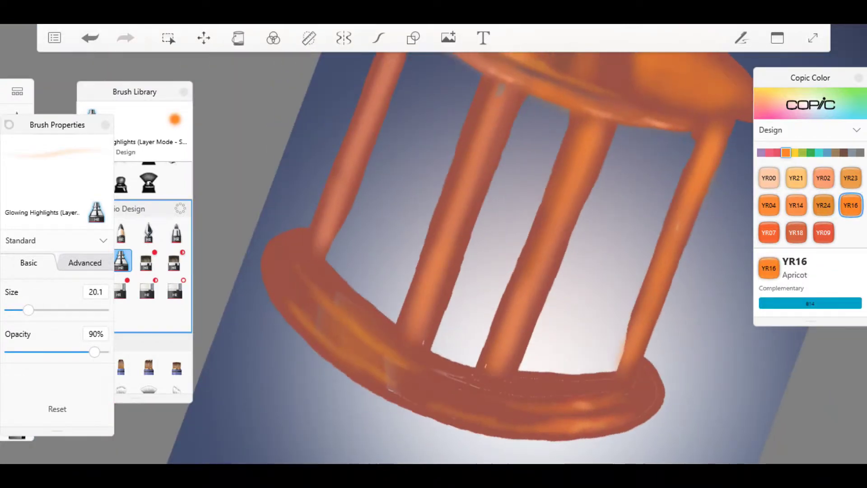
left_click_drag(368, 91, 316, 246)
Cover the base ring with Apricot YR16 and blend more of it over the lower roof.
mouse_move(305, 278)
left_mouse_down()
mouse_move(418, 366)
mouse_move(481, 391)
mouse_move(635, 402)
left_mouse_up()
left_click_drag(510, 226, 375, 316)
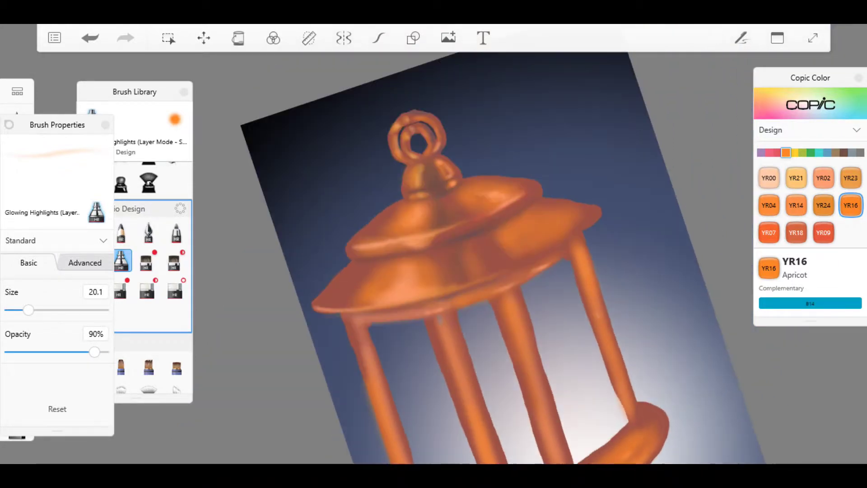
scroll(433, 257, "up", 3)
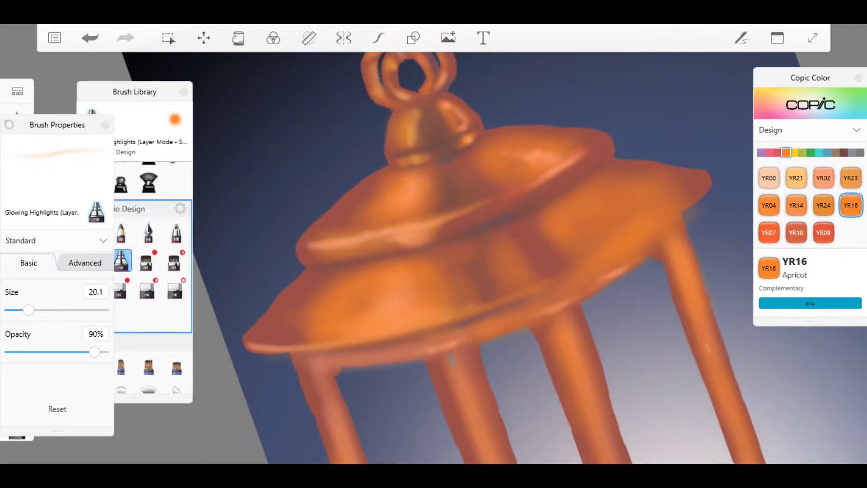
left_click_drag(452, 271, 443, 226)
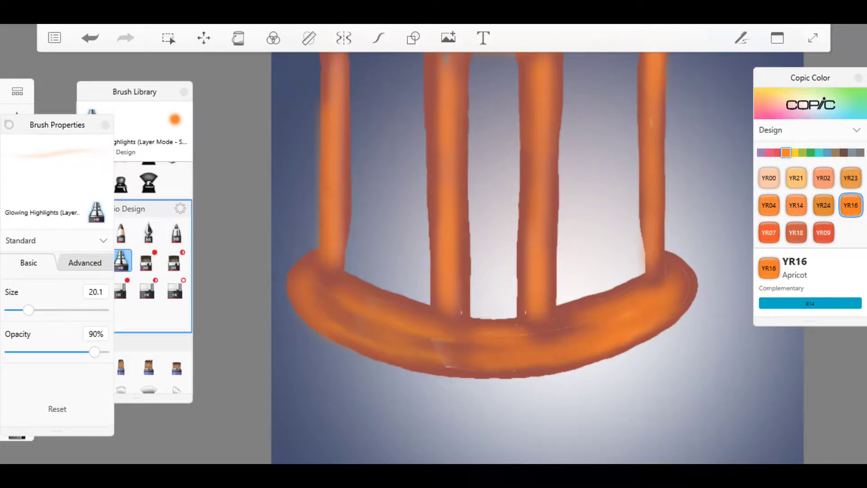
Paint Light Orange YR02 highlights along the base ring's upper and lower bands and on the columns.
left_click_drag(451, 271, 488, 253)
left_click(823, 178)
left_click_drag(501, 339, 533, 322)
left_click_drag(587, 316, 641, 284)
left_click_drag(582, 362, 671, 325)
left_click_drag(325, 335, 447, 324)
left_click_drag(467, 338, 318, 332)
mouse_move(338, 397)
left_mouse_down()
mouse_move(496, 395)
mouse_move(370, 393)
left_mouse_up()
mouse_move(452, 271)
left_mouse_down()
mouse_move(497, 244)
mouse_move(406, 226)
mouse_move(452, 271)
mouse_move(407, 235)
left_mouse_up()
left_click_drag(452, 252, 429, 226)
Shade the column feet and the base's inner edge in Toner Gray T7 with a size 4.2 brush at 100% opacity.
left_click(860, 153)
left_click(850, 180)
left_click_drag(539, 342, 463, 395)
left_click_drag(511, 233, 517, 316)
left_click_drag(429, 249, 406, 226)
left_click_drag(465, 348, 452, 316)
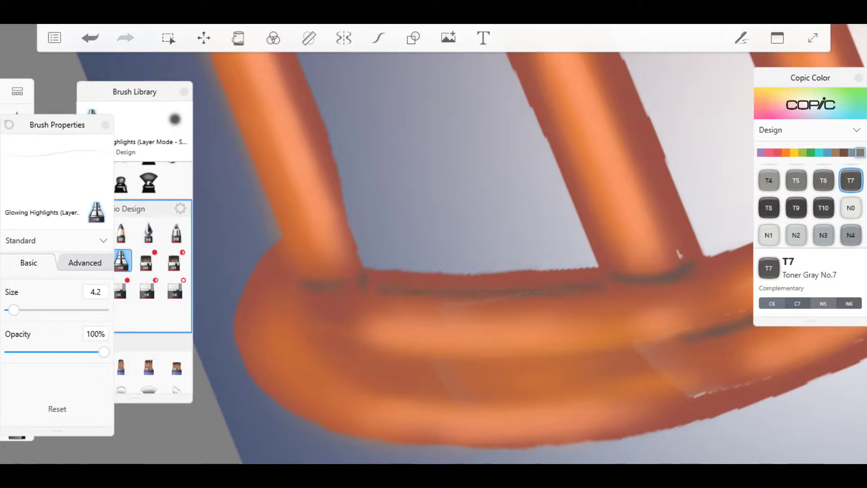
Continue the Toner Gray T7 shading along the seam and column foot at the base's right end.
scroll(451, 252, "up", 3)
scroll(434, 253, "down", 3)
scroll(433, 253, "up", 3)
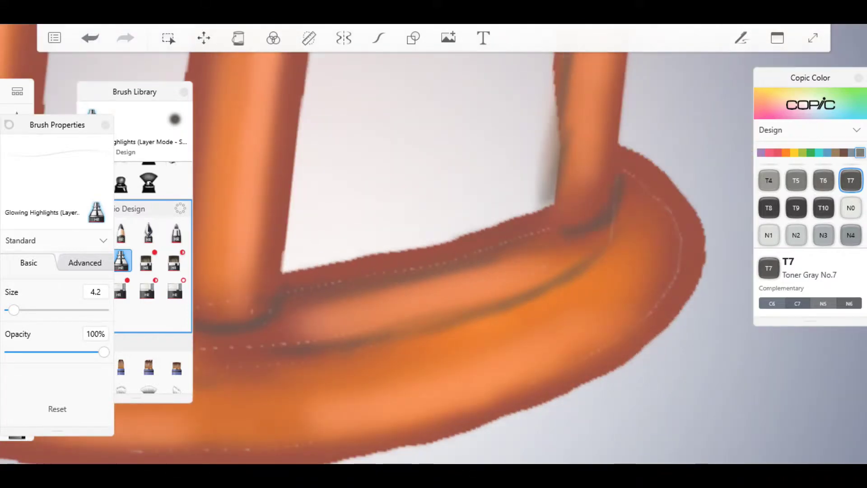
Add Toner Gray T7 shadow accents to the hanging rings and the knob.
scroll(433, 253, "down", 5)
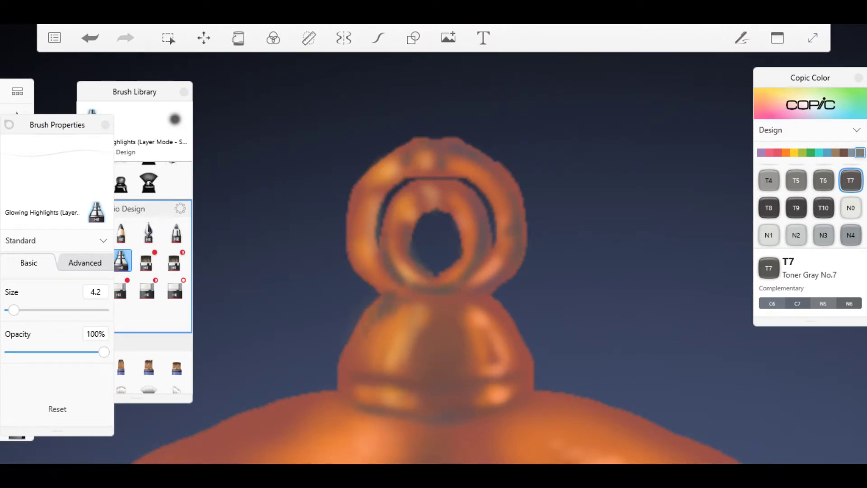
scroll(433, 253, "down", 3)
scroll(433, 253, "up", 5)
Shade the column tops beneath the lower roof in Toner Gray T7 with a size 9.6 brush at 71% opacity.
left_click_drag(103, 351, 76, 352)
left_click_drag(14, 310, 18, 310)
scroll(434, 253, "down", 3)
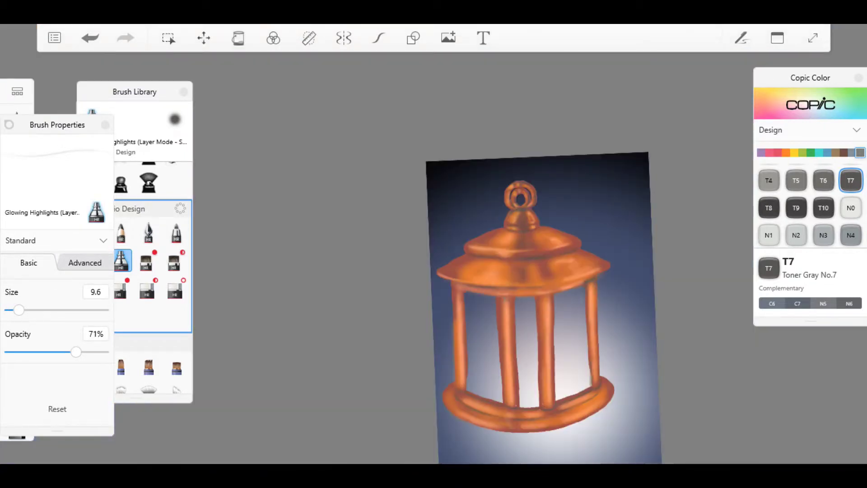
scroll(433, 253, "up", 4)
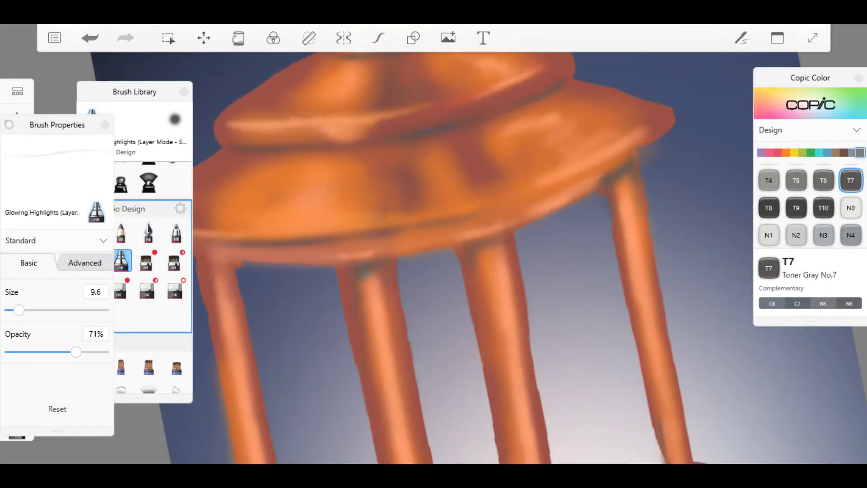
Shade the lower roof's rim in Toner Gray T7 with the size 9.6 brush at 71% opacity.
left_click_drag(434, 253, 551, 244)
left_click_drag(399, 135, 467, 124)
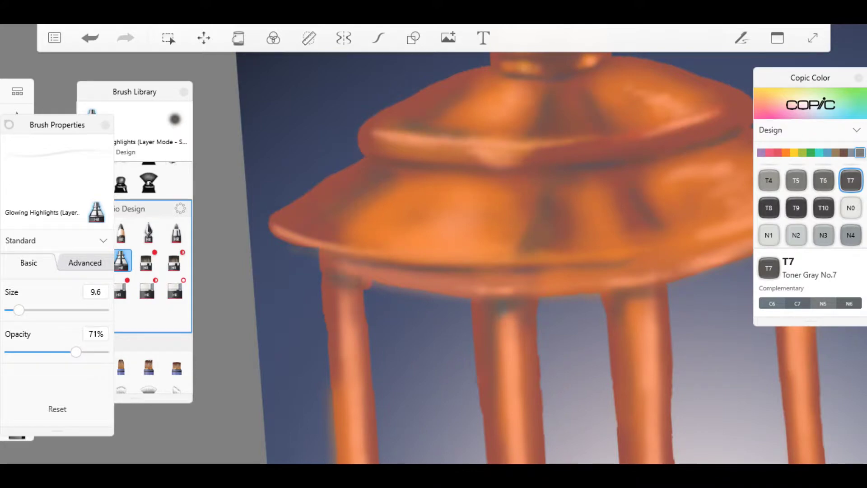
left_click_drag(517, 282, 669, 262)
left_click_drag(587, 271, 702, 251)
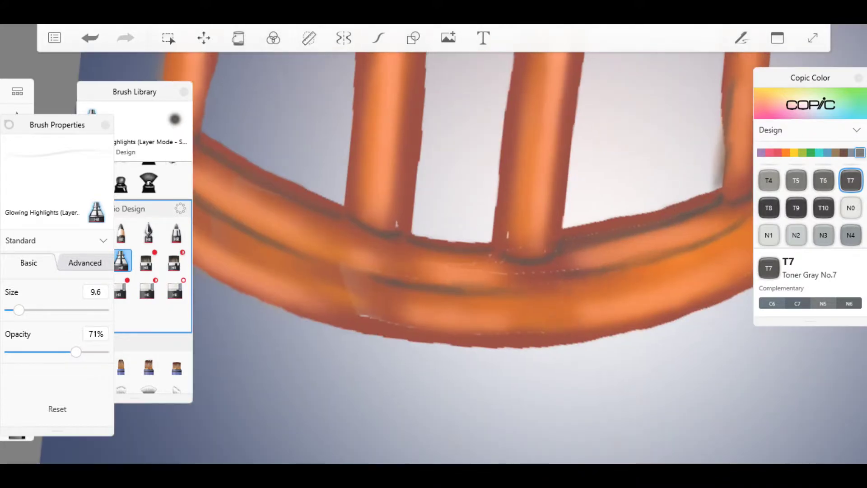
Shade the base ring's outer band from the front around to both ends in Toner Gray T7.
left_click_drag(485, 343, 612, 316)
left_click_drag(499, 296, 582, 284)
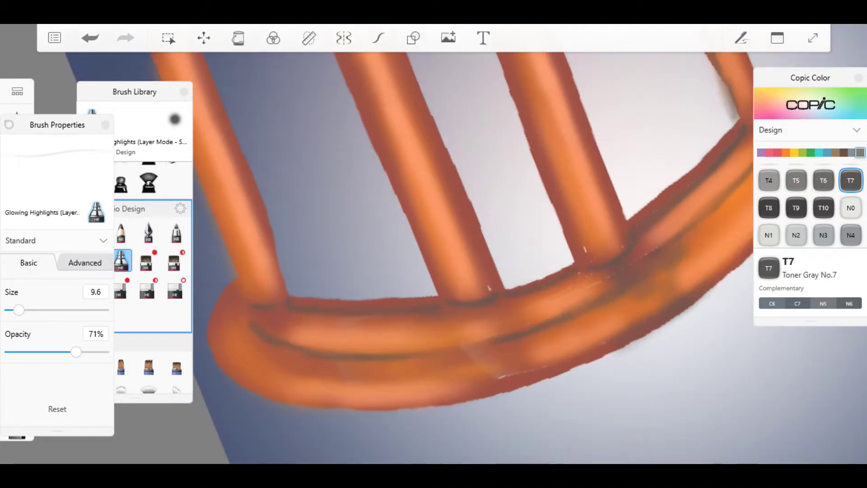
mouse_move(560, 336)
left_mouse_down()
mouse_move(460, 361)
mouse_move(519, 377)
left_mouse_up()
left_click_drag(460, 397, 379, 406)
left_click_drag(515, 395, 289, 397)
left_click_drag(316, 367, 419, 364)
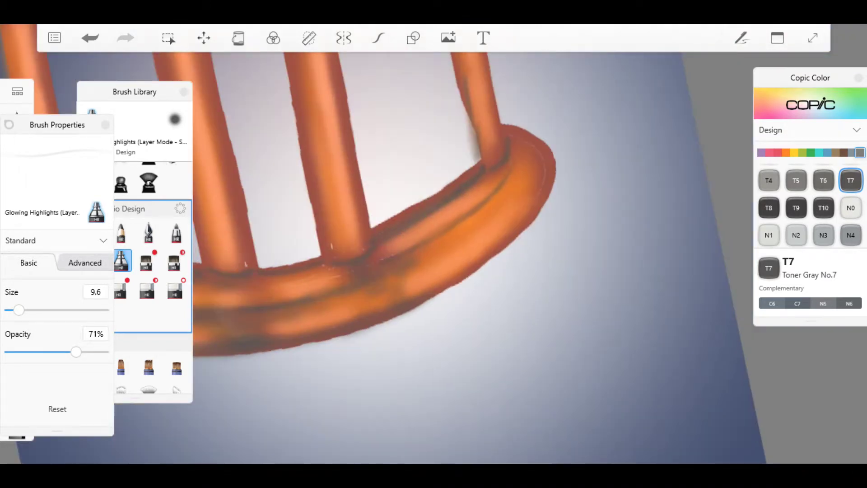
left_click_drag(510, 167, 413, 257)
left_click_drag(537, 181, 443, 279)
left_click_drag(393, 294, 341, 323)
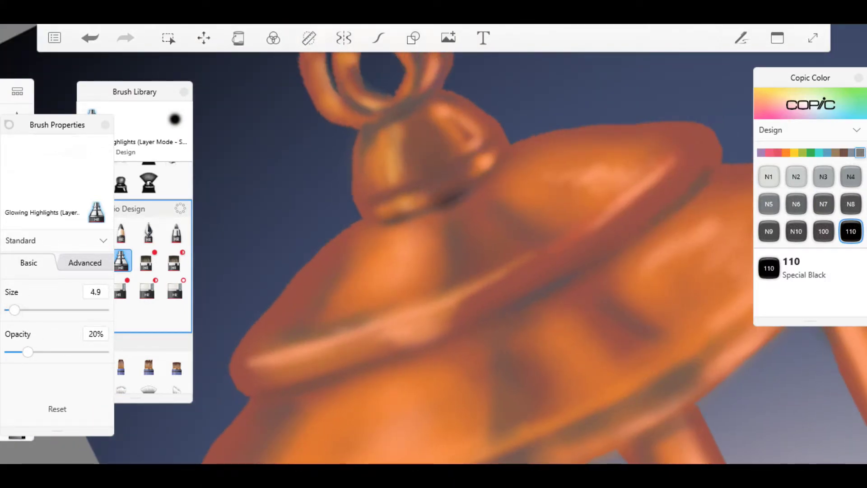
Darken the shadow beneath the knob in Special Black 110 with a size 10.9 brush at 15% opacity, undoing the stray dab on the roof.
left_click_drag(15, 310, 20, 309)
left_click_drag(28, 351, 23, 352)
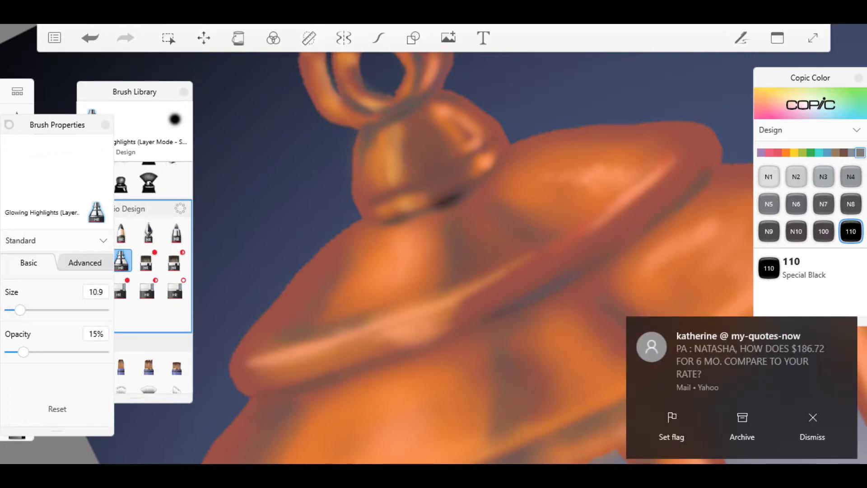
scroll(434, 244, "up", 3)
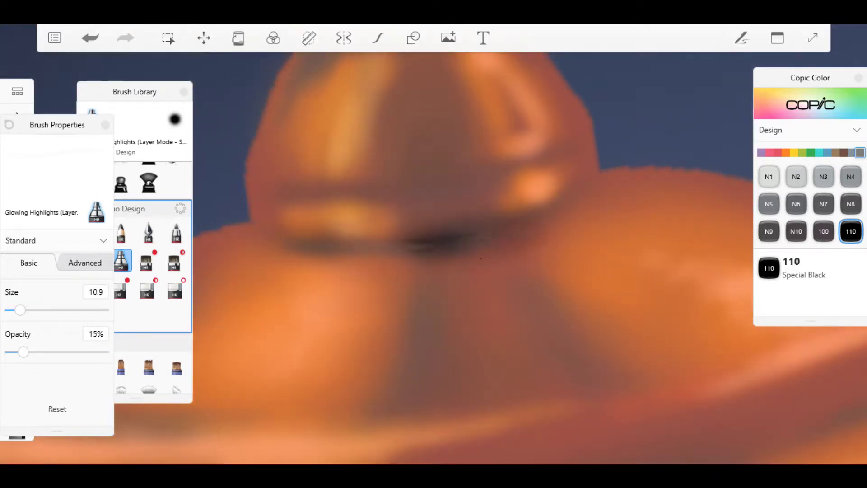
left_click_drag(316, 314, 296, 338)
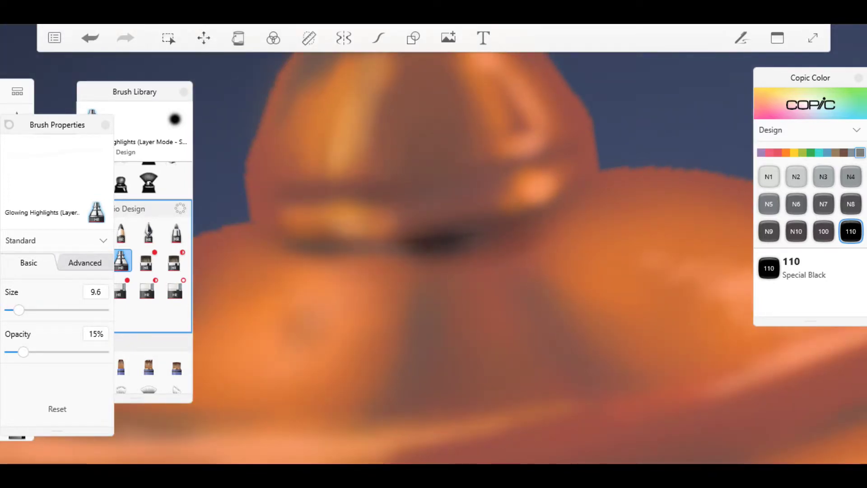
key("ctrl+z")
Draw the groove across the knob's lower part in Special Black with a size 4.2 brush, at 30% and then 47% opacity.
left_click_drag(19, 309, 14, 310)
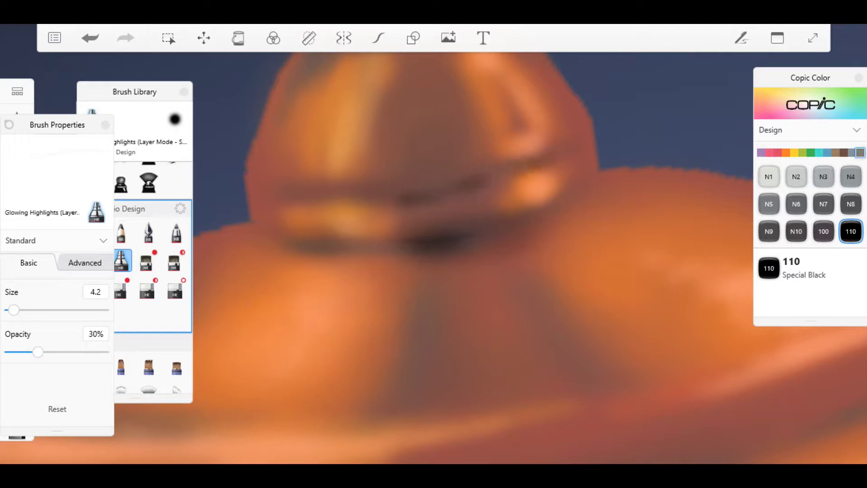
left_click_drag(579, 146, 324, 204)
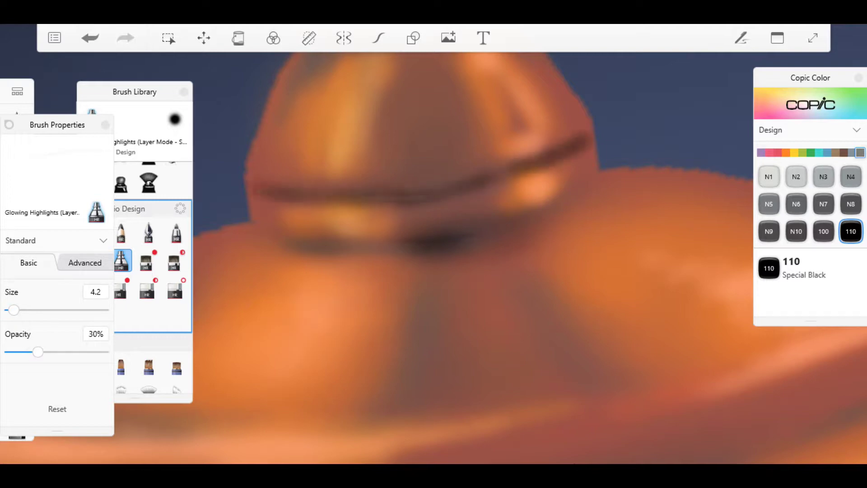
left_click_drag(37, 351, 54, 351)
left_click_drag(481, 259, 481, 259)
left_click_drag(415, 234, 506, 271)
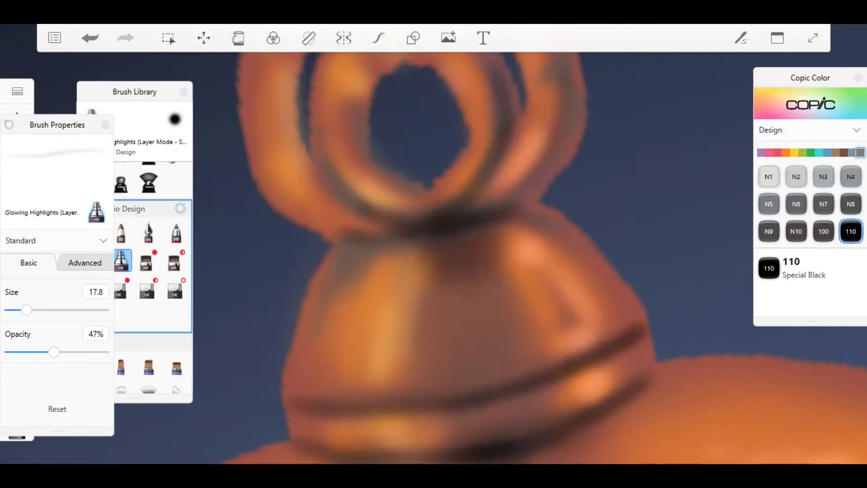
Shade the knob's upper part and its joint with the hanging rings in Special Black with a size 17.8 brush at 47% opacity.
left_click_drag(362, 203, 428, 276)
left_click_drag(316, 226, 397, 316)
left_click_drag(407, 262, 519, 352)
left_click_drag(481, 259, 480, 259)
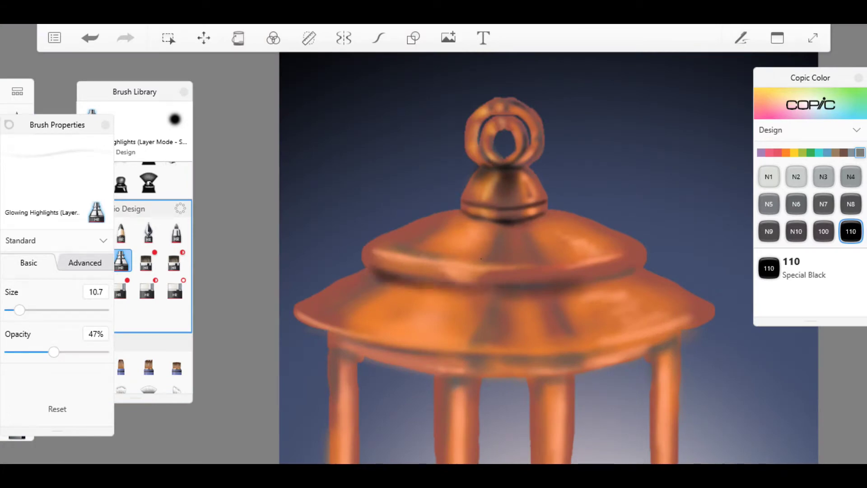
Darken the seam beneath the upper roof in Special Black at 47% opacity, using brush sizes 10.7 and 2.9.
left_click_drag(352, 348, 596, 357)
left_click_drag(480, 258, 481, 259)
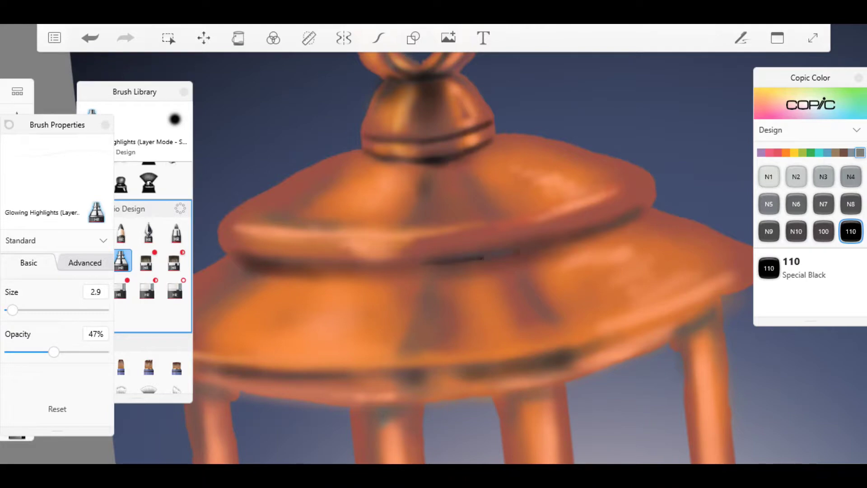
left_click_drag(481, 259, 481, 258)
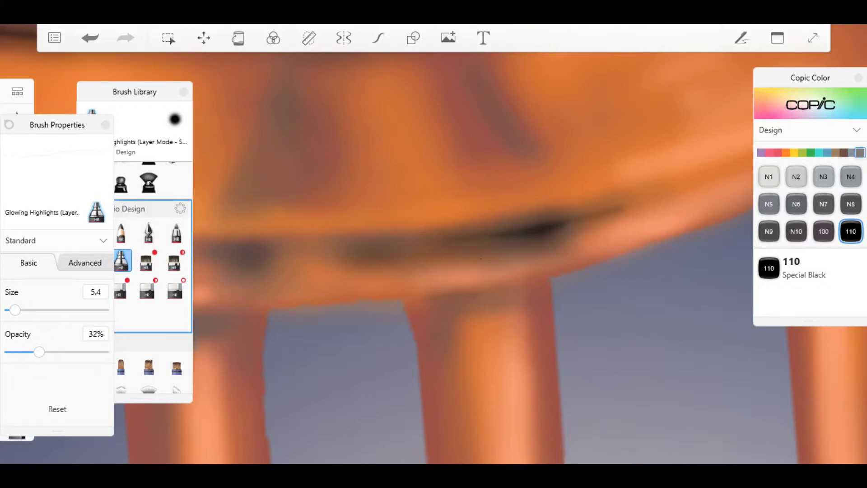
Deepen the lower roof's rim groove and the column tops in Special Black with a size 5.4 brush at 32% opacity.
left_click_drag(470, 302, 507, 294)
left_click_drag(480, 258, 480, 258)
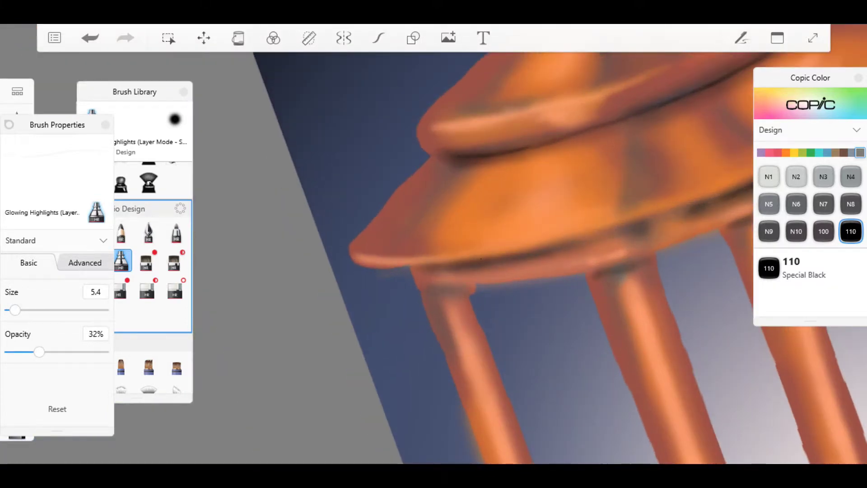
left_click_drag(481, 258, 481, 258)
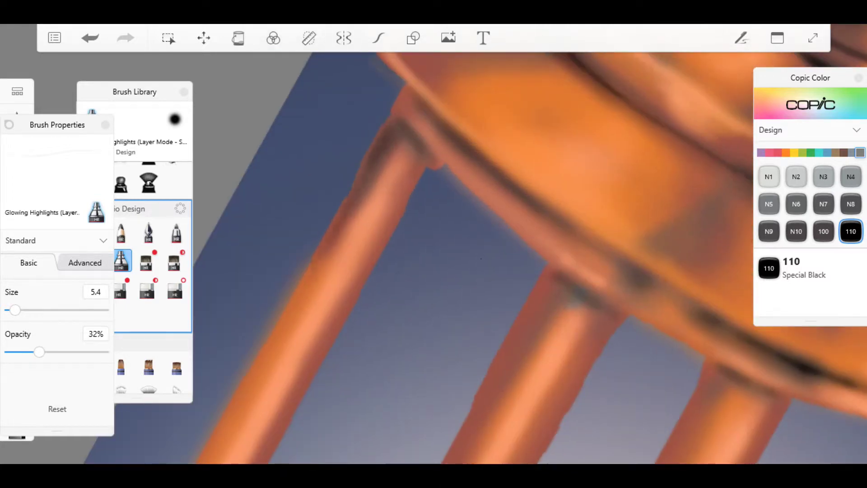
left_click_drag(481, 259, 412, 331)
left_click_drag(481, 258, 481, 259)
mouse_move(314, 290)
left_mouse_down()
mouse_move(375, 339)
mouse_move(542, 334)
mouse_move(587, 316)
left_mouse_up()
left_click_drag(481, 258, 481, 259)
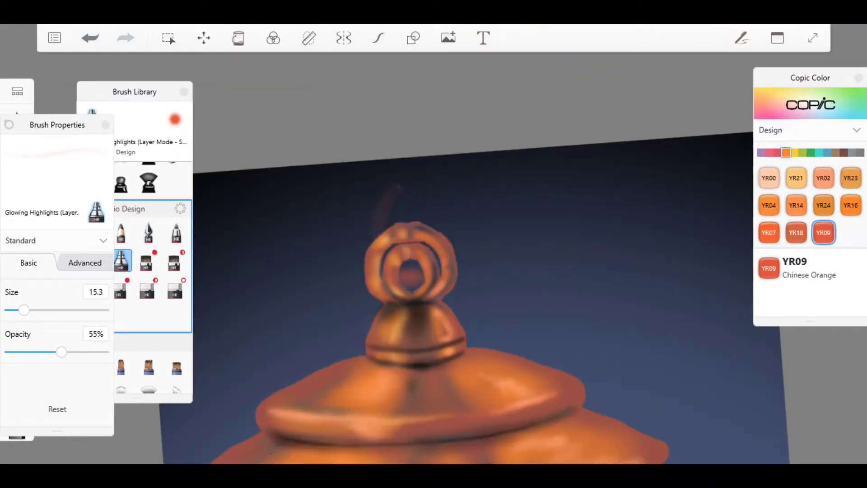
Paint a wavy cord from the ring to the canvas edge in Chinese Orange YR09, size 15.3 at 100% opacity, and start recolouring it Apricot YR16.
left_click_drag(397, 185, 426, 169)
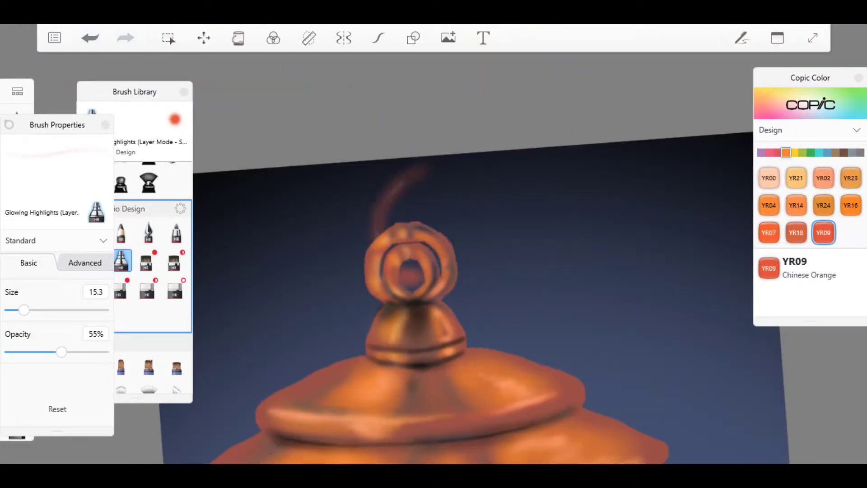
left_click_drag(90, 351, 104, 351)
mouse_move(375, 239)
left_mouse_down()
mouse_move(451, 162)
mouse_move(668, 244)
mouse_move(750, 261)
left_mouse_up()
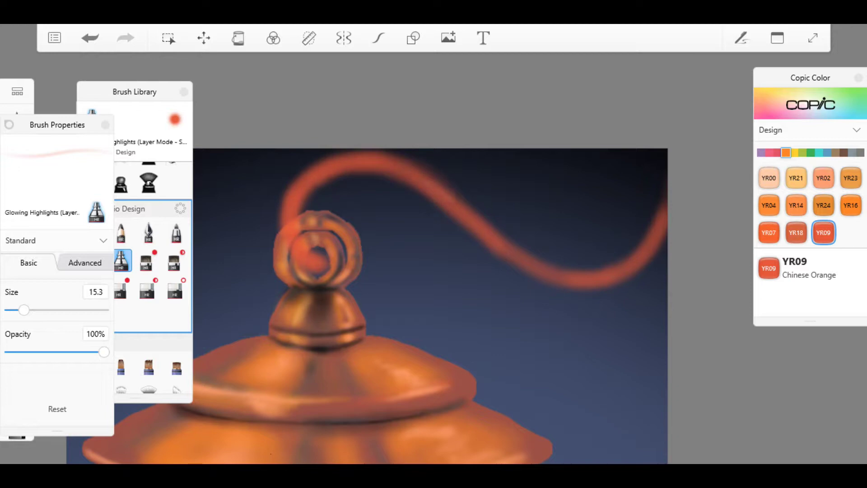
left_click(851, 205)
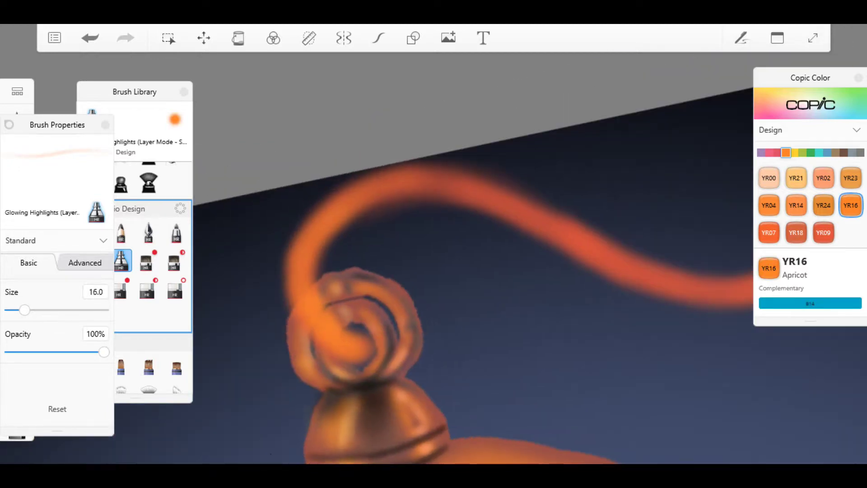
left_click(149, 232)
key("ctrl+z")
left_click(58, 125)
left_click_drag(316, 271, 396, 178)
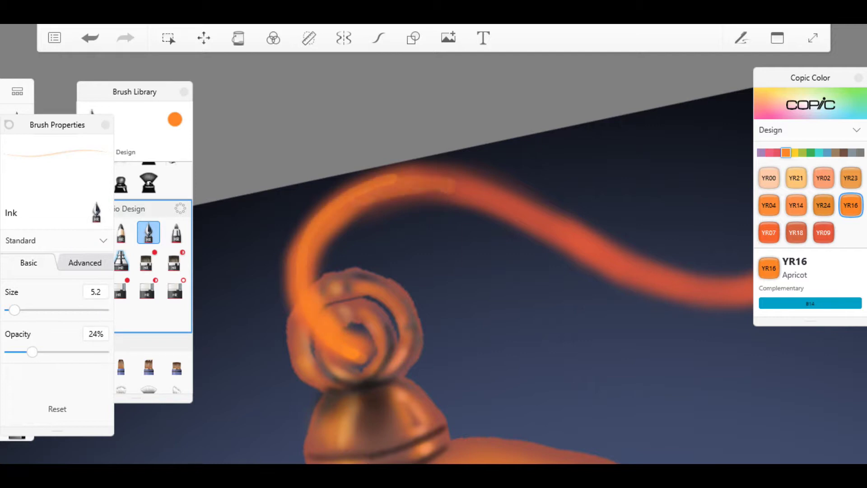
key("ctrl+z")
Recolour the rest of the cord in Apricot YR16 with the Soft Shadows / Highlights brush.
left_click(121, 260)
key("ctrl+z")
left_click_drag(92, 309, 20, 310)
key("ctrl+y")
mouse_move(451, 271)
left_mouse_down()
mouse_move(542, 181)
mouse_move(565, 171)
mouse_move(452, 271)
left_mouse_up()
scroll(437, 355, "up", 5)
mouse_move(467, 336)
left_mouse_down()
mouse_move(517, 273)
mouse_move(472, 332)
left_mouse_up()
Outline a short curved cord tail emerging beside the outer ring in Apricot YR16 with a size 2.2 brush at 94% opacity.
left_click_drag(20, 310, 11, 310)
scroll(490, 298, "up", 3)
mouse_move(524, 167)
left_mouse_down()
mouse_move(533, 237)
mouse_move(510, 145)
mouse_move(560, 298)
mouse_move(488, 370)
left_mouse_up()
mouse_move(533, 189)
left_mouse_down()
mouse_move(461, 334)
mouse_move(375, 420)
left_mouse_up()
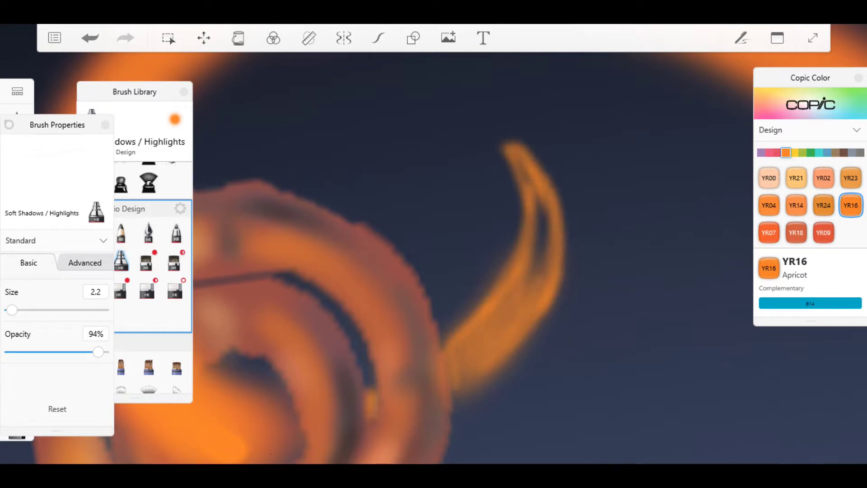
scroll(452, 271, "down", 2)
mouse_move(573, 312)
left_mouse_down()
mouse_move(614, 235)
mouse_move(553, 319)
left_mouse_up()
scroll(406, 271, "down", 2)
mouse_move(472, 136)
left_mouse_down()
mouse_move(486, 225)
mouse_move(533, 289)
left_mouse_up()
left_click_drag(526, 192, 474, 388)
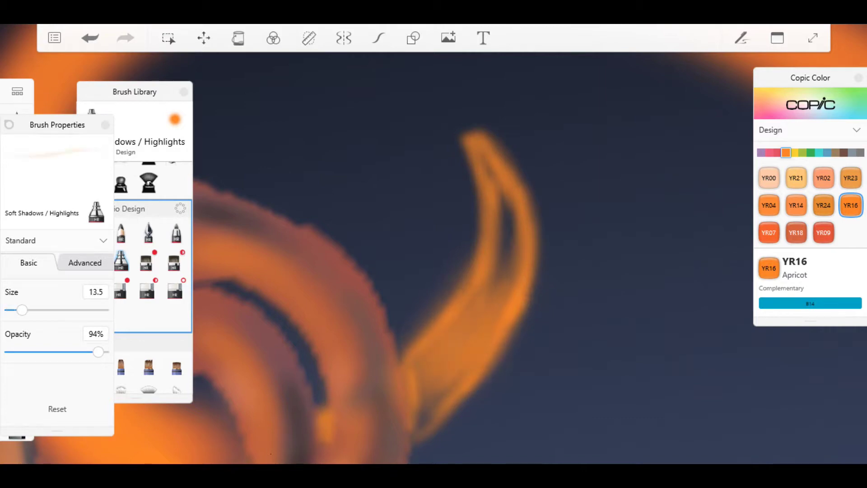
Fill the cord tail with Apricot YR16 using brush sizes 13.5 and 7.0 at 94% opacity.
left_click_drag(526, 262, 420, 388)
left_click_drag(21, 309, 15, 310)
left_click_drag(447, 357, 406, 445)
mouse_move(496, 185)
left_mouse_down()
mouse_move(505, 294)
mouse_move(520, 280)
left_mouse_up()
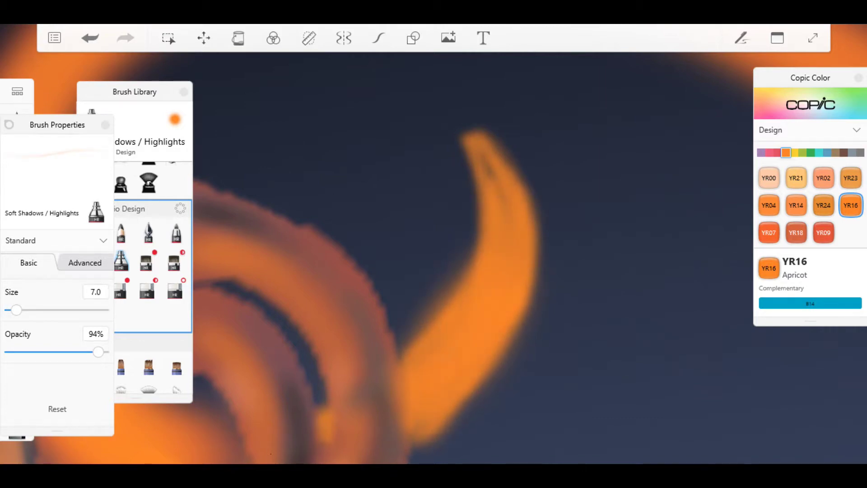
Shade the cord tail and the cord's curve in Prussian Blue B39 with a size 7.0 brush at 35% opacity.
left_click(796, 233)
left_click(827, 152)
left_click(768, 231)
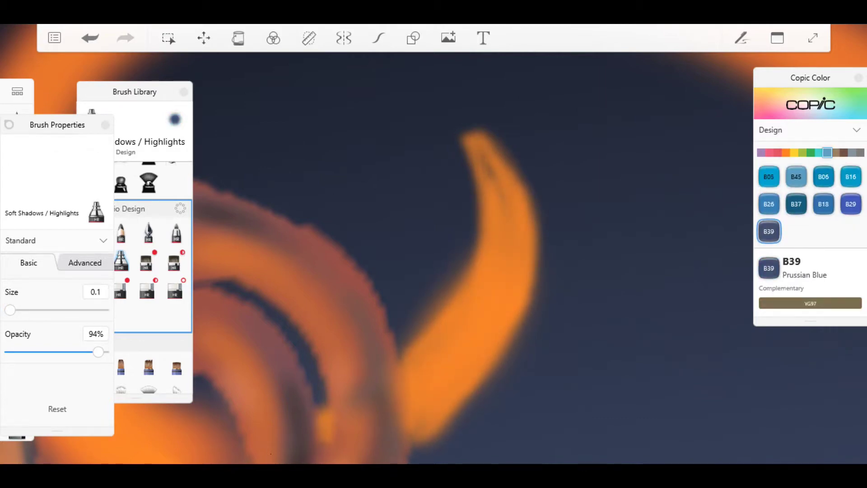
left_click_drag(11, 310, 12, 309)
left_click_drag(425, 390, 413, 424)
left_click_drag(443, 334, 409, 384)
left_click_drag(481, 291, 415, 399)
left_click_drag(444, 380, 427, 414)
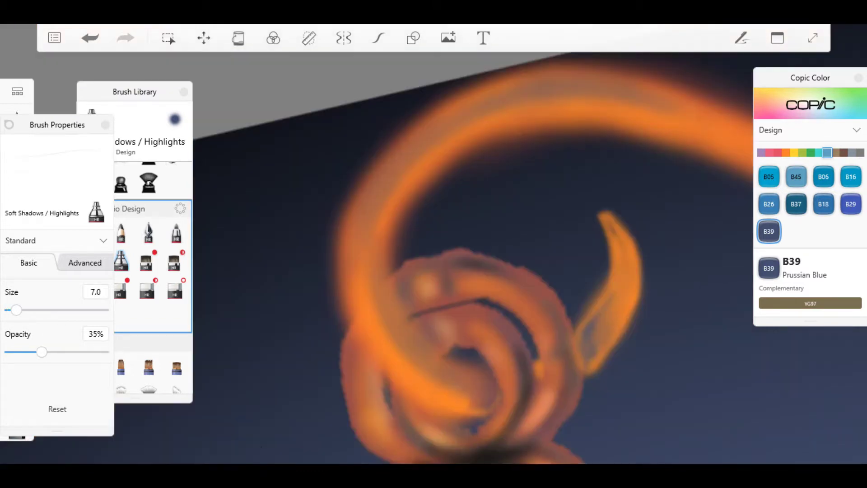
Shade the inner side and tip of the cord tail in Special Black 110 with a size 7.0 brush at 35% opacity.
left_click(852, 152)
left_click(850, 232)
left_click(823, 233)
left_click(850, 232)
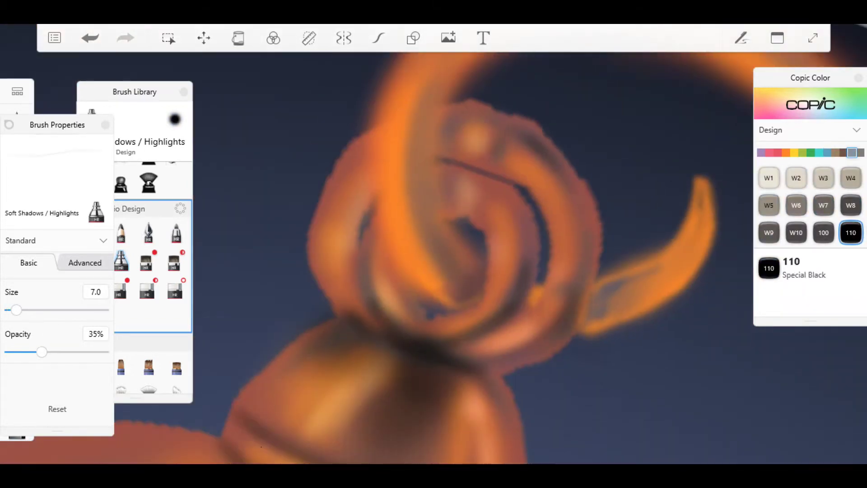
left_click_drag(591, 320, 650, 267)
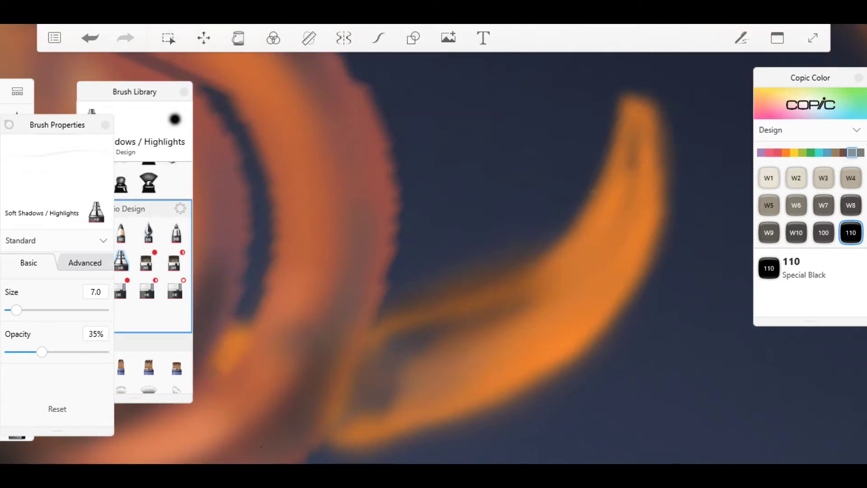
left_click_drag(587, 235, 345, 420)
left_click_drag(574, 301, 399, 413)
left_click_drag(654, 106, 583, 249)
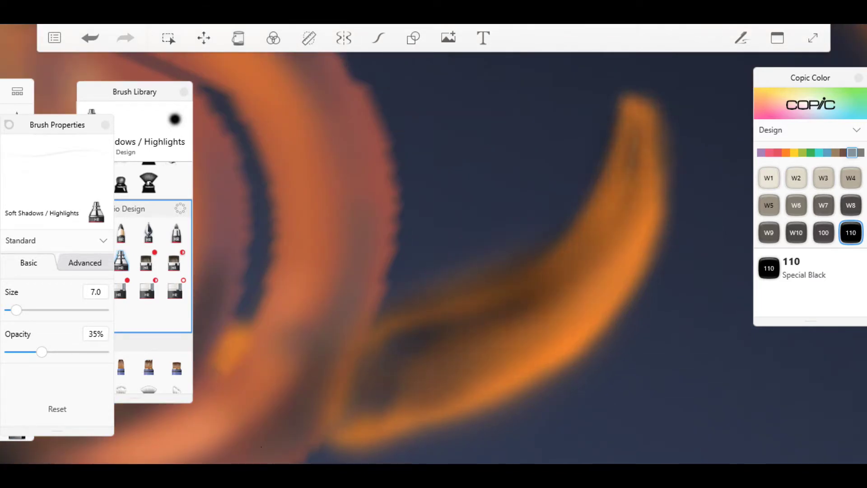
left_click_drag(636, 138, 573, 262)
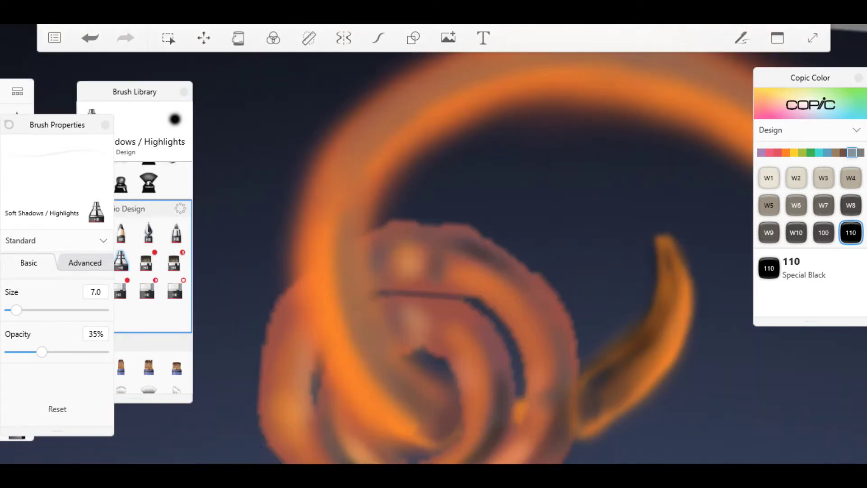
Shade the cord's lower curve through the rings in Special Black, raising the brush to size 10.5 and 44% opacity.
left_click_drag(429, 414, 346, 226)
left_click_drag(357, 194, 344, 294)
left_click_drag(41, 352, 51, 351)
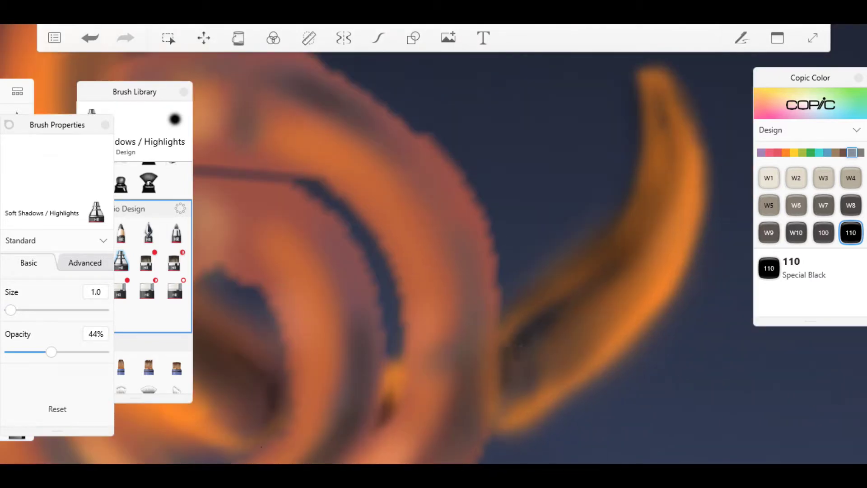
scroll(433, 253, "down", 5)
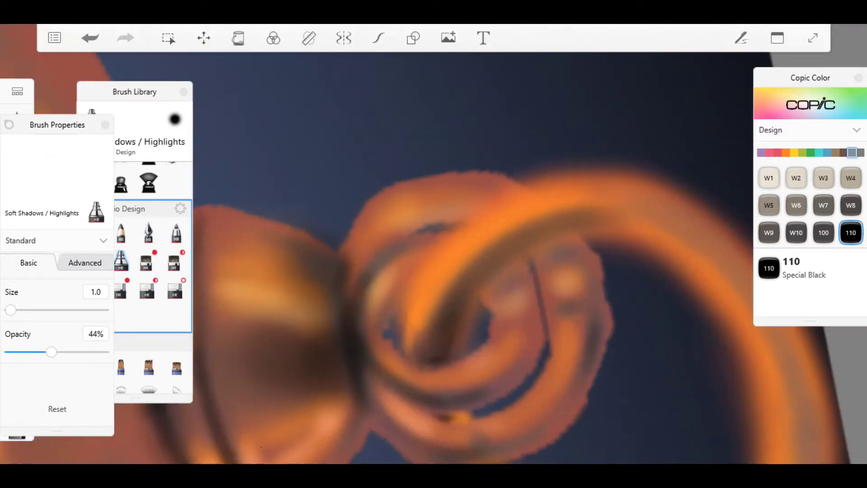
left_click_drag(11, 310, 19, 310)
mouse_move(439, 311)
left_mouse_down()
mouse_move(532, 231)
mouse_move(577, 209)
left_mouse_up()
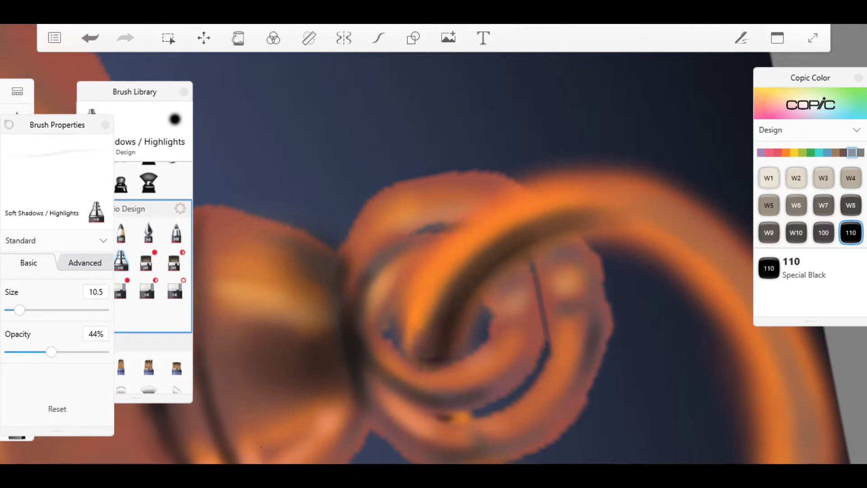
left_click_drag(526, 337, 585, 257)
Shade the top of the cord's loop and the start of its wavy stretch in Special Black 110, size 10.5, 44% opacity.
scroll(434, 253, "down", 5)
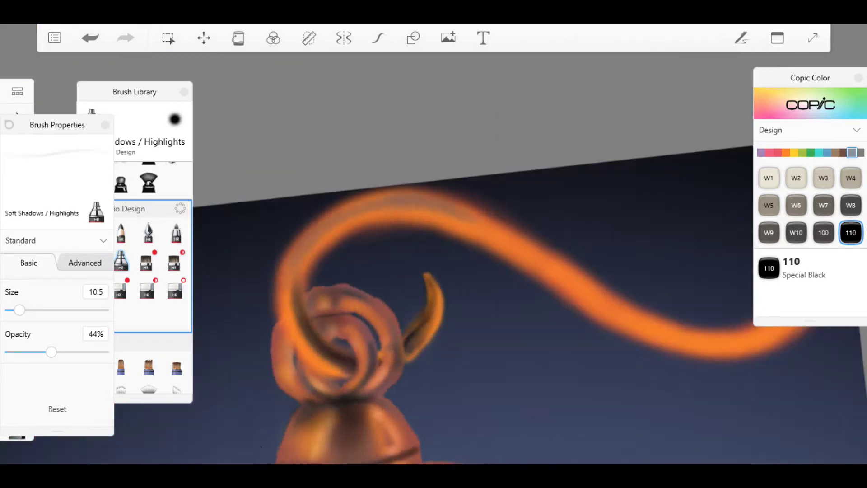
mouse_move(559, 176)
left_mouse_down()
mouse_move(371, 212)
mouse_move(325, 276)
left_mouse_up()
scroll(434, 253, "up", 3)
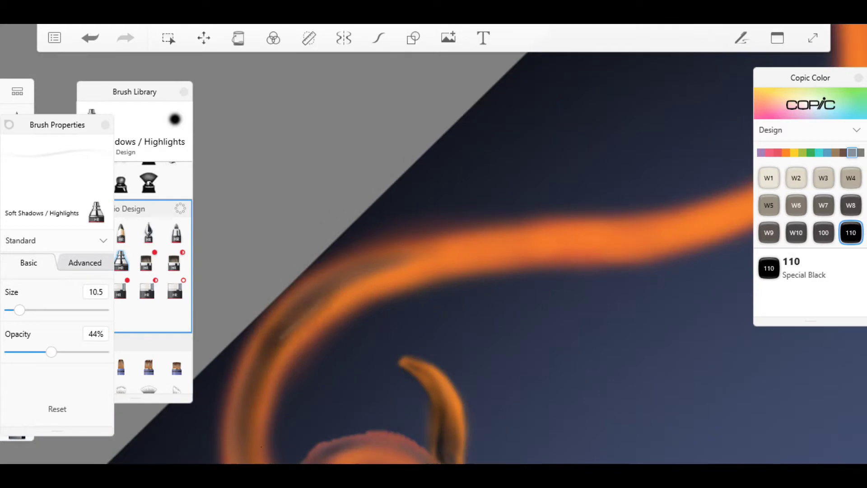
scroll(433, 253, "up", 3)
left_click_drag(380, 269, 510, 270)
left_click_drag(578, 271, 429, 273)
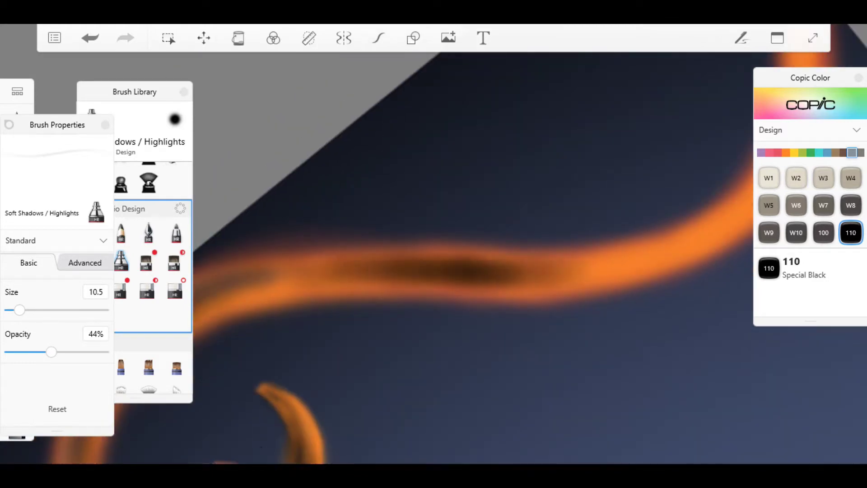
Continue the Special Black shading along the rest of the cord to the canvas edge with the size 10.5 brush.
scroll(434, 253, "down", 3)
mouse_move(528, 190)
left_mouse_down()
mouse_move(433, 284)
mouse_move(373, 271)
left_mouse_up()
left_click_drag(456, 285, 531, 187)
left_click_drag(469, 268, 386, 289)
left_click_drag(501, 260, 398, 285)
scroll(433, 253, "up", 3)
left_click_drag(312, 228, 433, 331)
scroll(434, 253, "down", 3)
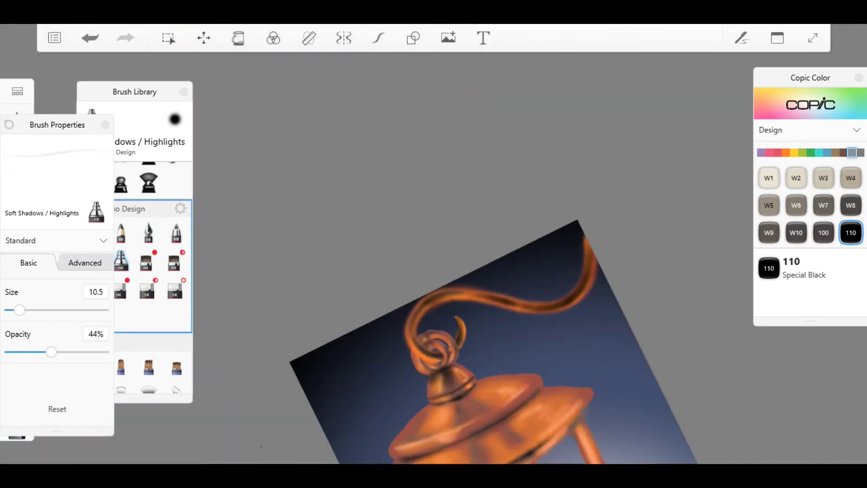
Paint Cream YR21 highlights along the cord's wavy stretch with brush sizes 2.4 and 6.8 at 44% opacity.
scroll(433, 253, "up", 3)
left_click(786, 152)
left_click(796, 177)
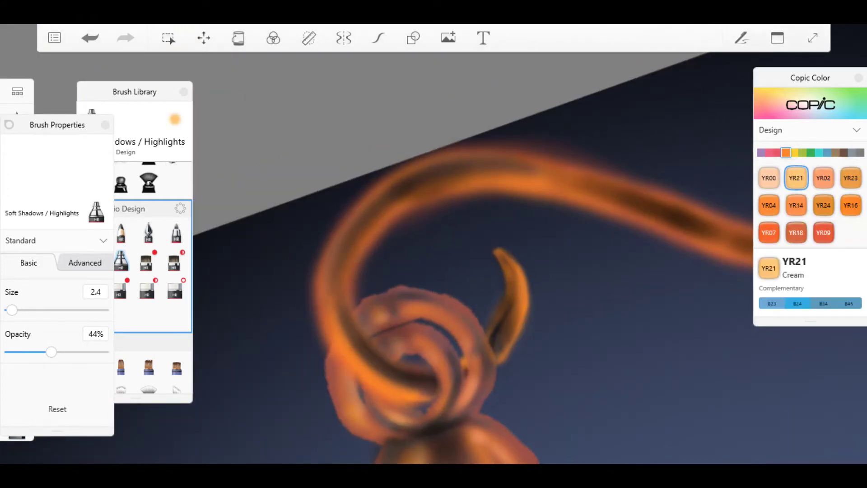
scroll(434, 253, "up", 2)
scroll(433, 252, "down", 2)
scroll(433, 253, "up", 5)
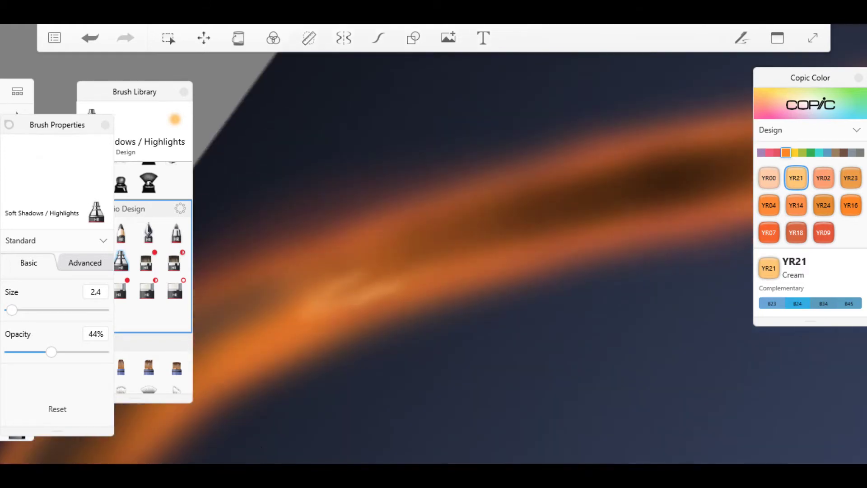
key("bracketright")
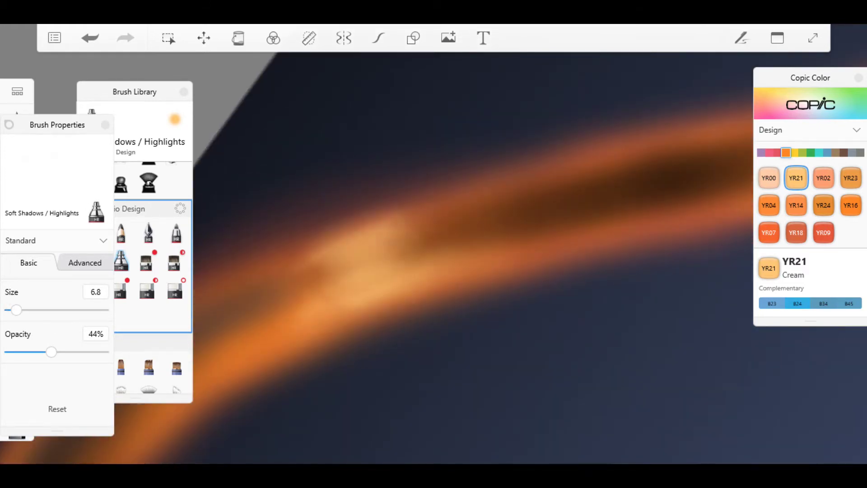
scroll(433, 253, "down", 3)
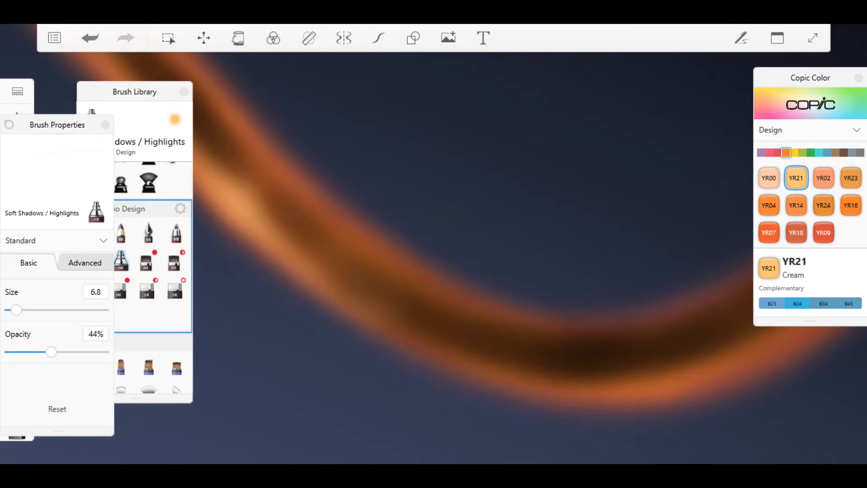
scroll(433, 252, "down", 3)
Add Cream YR21 highlights to the lantern's upper roof tier with a size 6.8 brush at 44% opacity.
scroll(433, 253, "up", 4)
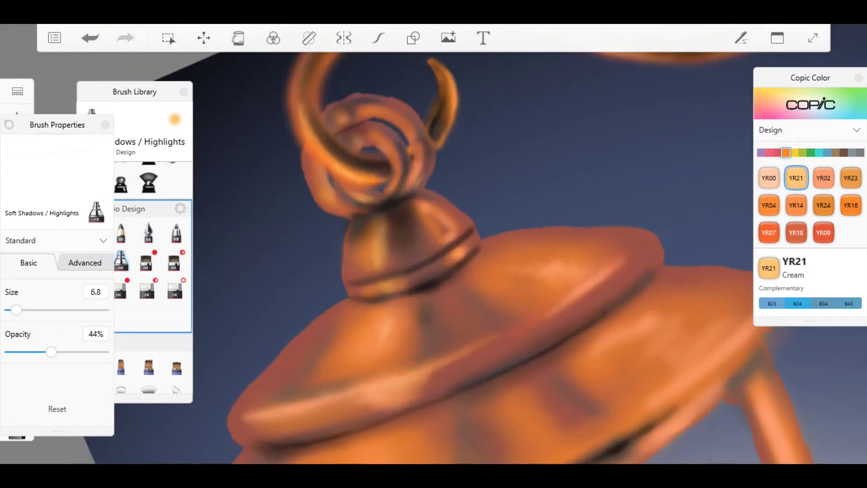
scroll(434, 253, "up", 3)
scroll(433, 253, "down", 3)
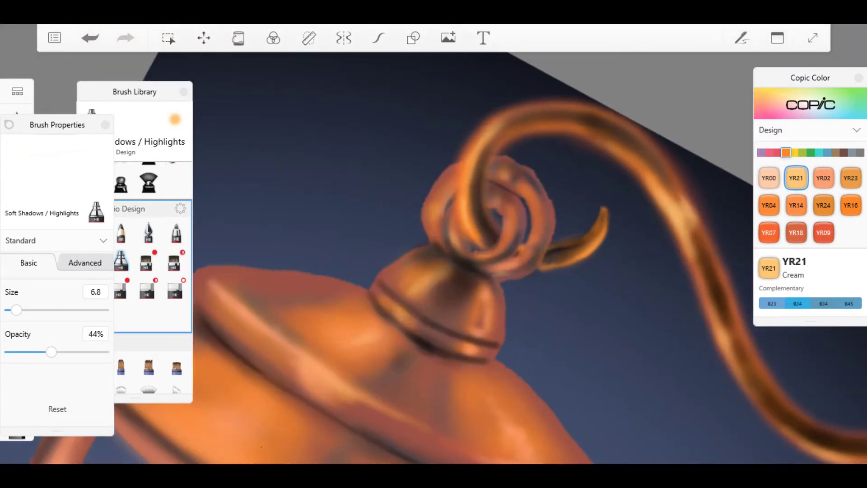
scroll(434, 253, "up", 4)
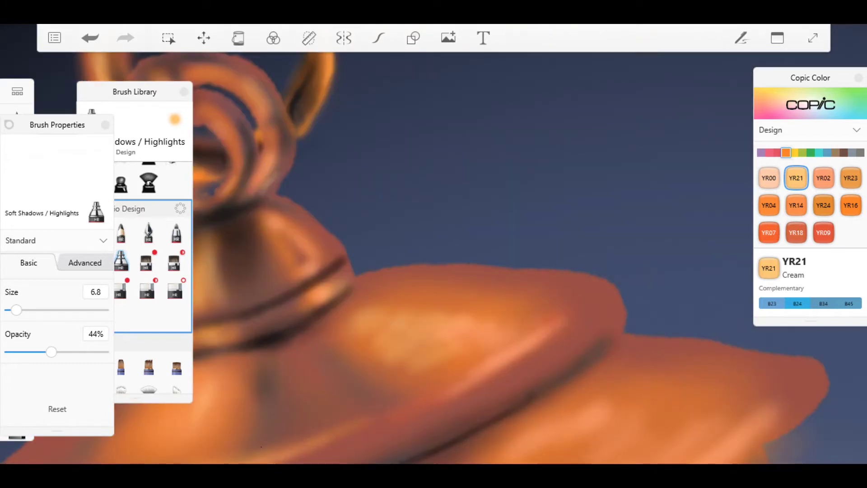
scroll(433, 253, "down", 3)
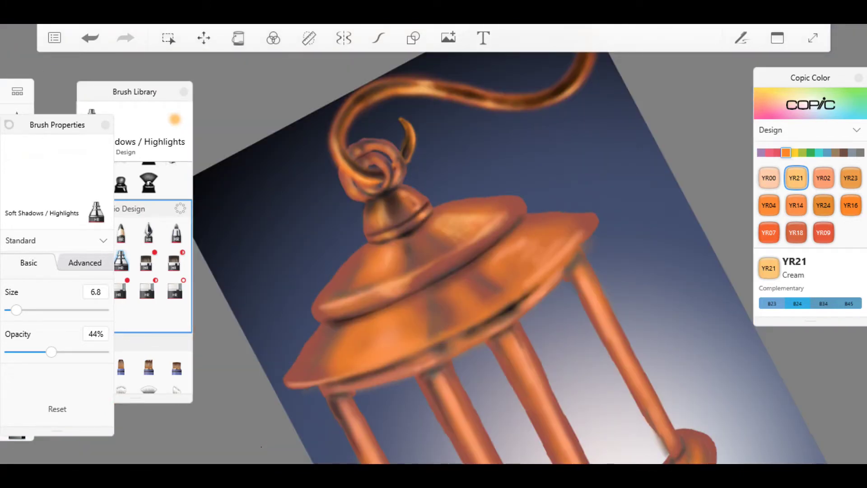
scroll(434, 253, "down", 2)
scroll(433, 253, "up", 4)
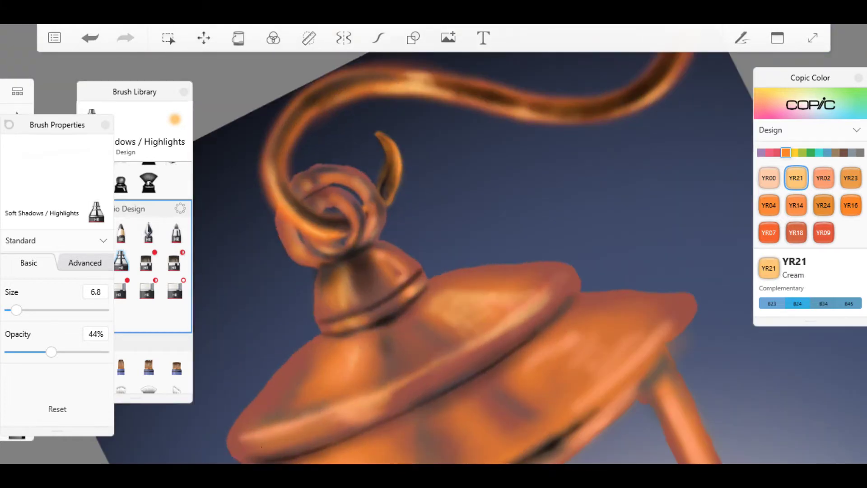
scroll(433, 252, "down", 2)
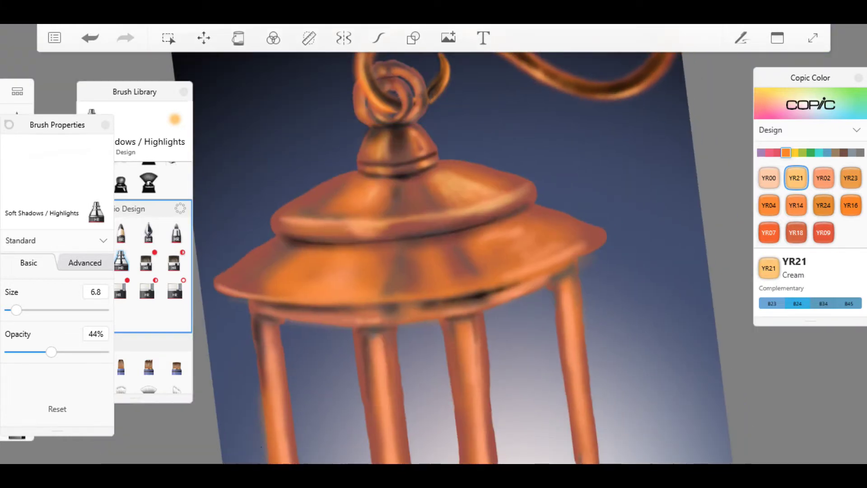
Highlight the lantern's posts in Cream YR21 and Pearl White E41 with a size 6.8 brush at 44% opacity.
scroll(470, 271, "up", 5)
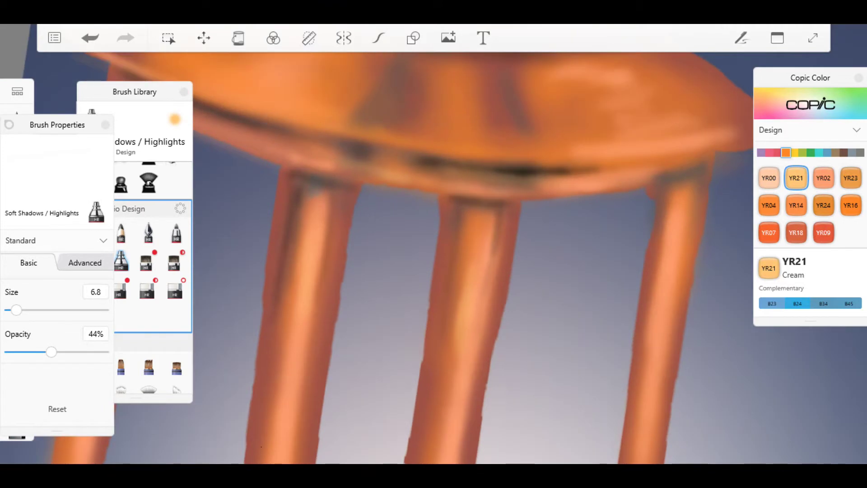
left_click(835, 152)
left_click(796, 205)
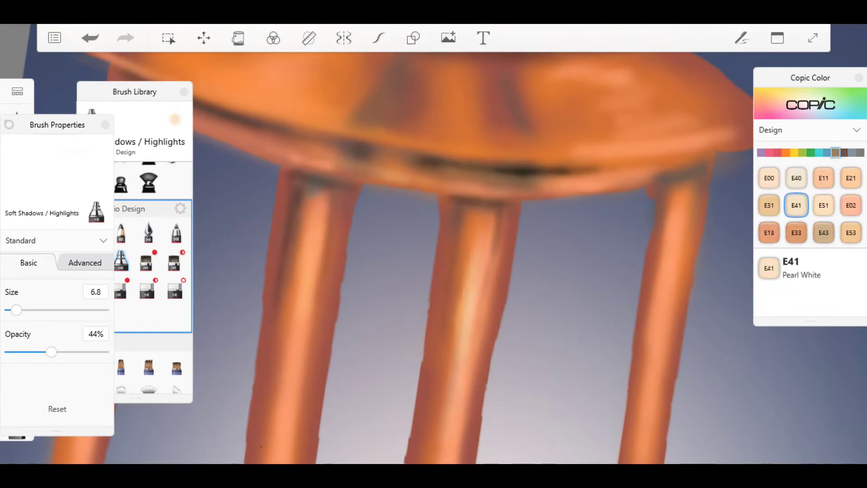
scroll(469, 271, "down", 5)
scroll(474, 226, "up", 5)
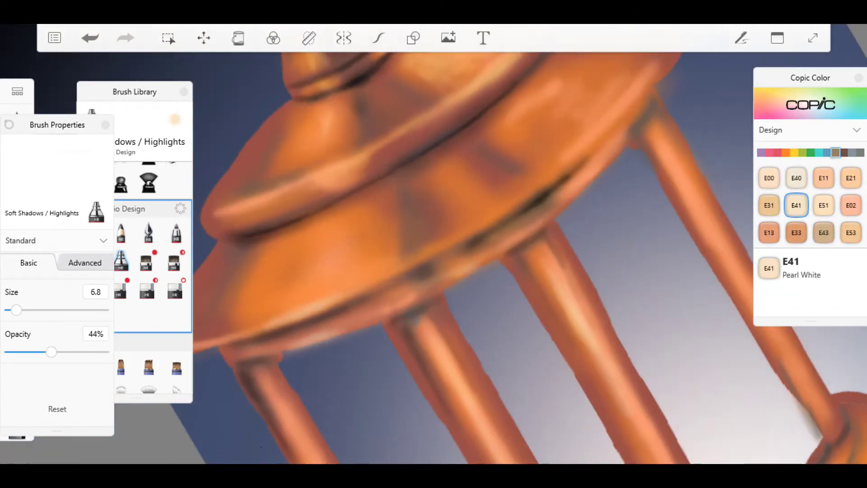
scroll(461, 257, "down", 3)
scroll(461, 257, "up", 4)
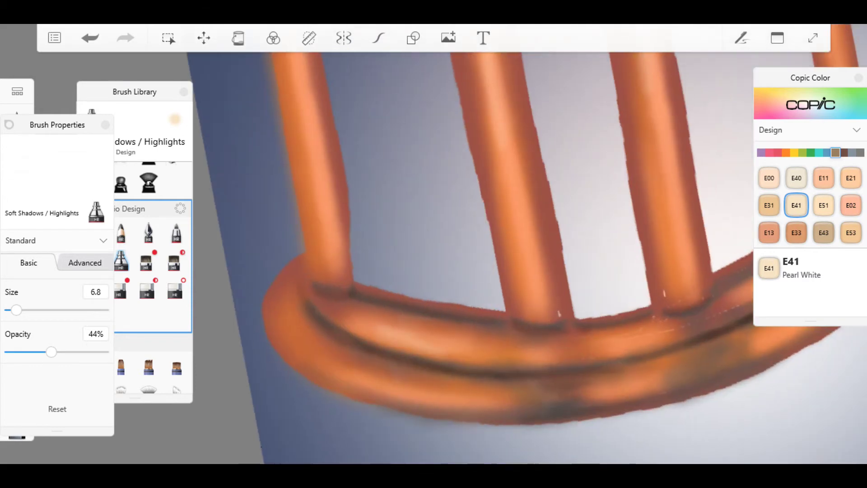
scroll(469, 258, "up", 2)
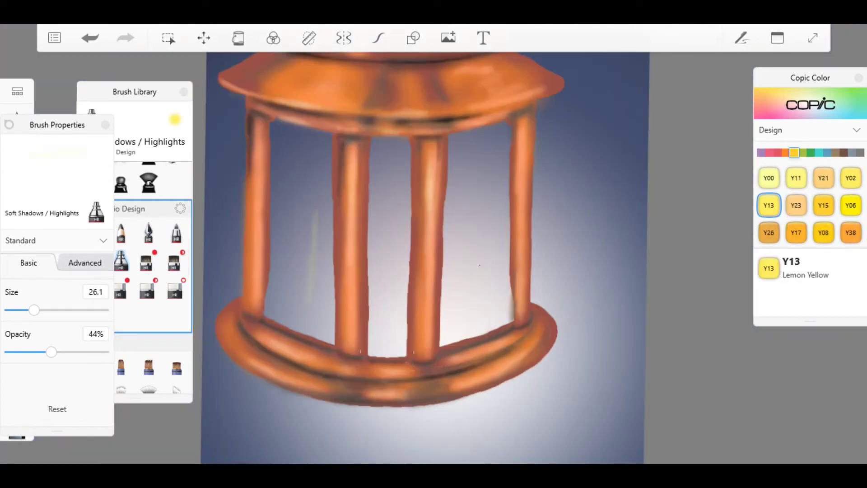
Try Lemon Yellow Y13, and fill the lantern's left pane in Acid Yellow Y08 with a size 26.1 brush at 53% opacity.
mouse_move(311, 152)
left_mouse_down()
mouse_move(309, 301)
mouse_move(323, 264)
left_mouse_up()
left_click(823, 232)
mouse_move(275, 126)
left_mouse_down()
mouse_move(330, 149)
mouse_move(300, 271)
left_mouse_up()
left_click_drag(51, 352, 60, 351)
mouse_move(289, 129)
left_mouse_down()
mouse_move(294, 259)
mouse_move(303, 176)
left_mouse_up()
scroll(434, 253, "up", 5)
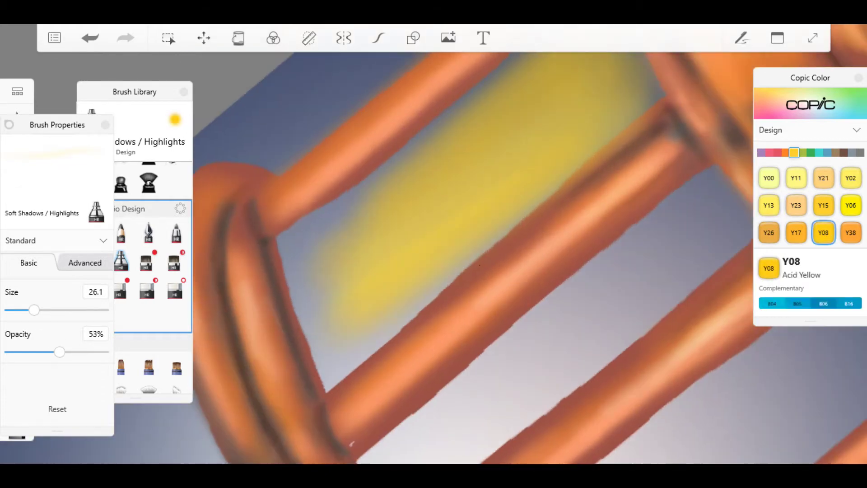
left_click_drag(472, 99, 402, 151)
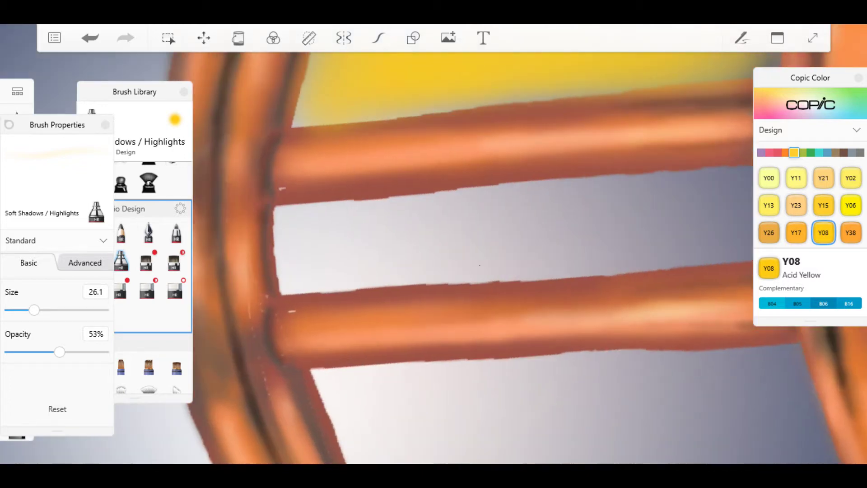
Fill the lantern's middle pane in Acid Yellow Y08 with the size 26.1 brush at 100% opacity.
left_click_drag(59, 351, 103, 352)
left_click_drag(352, 253, 573, 271)
left_click_drag(280, 194, 695, 199)
left_click_drag(289, 275, 654, 271)
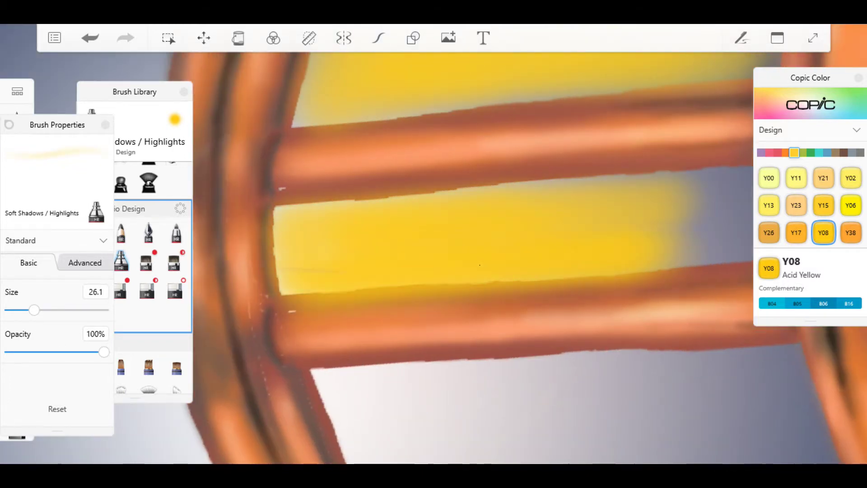
mouse_move(407, 194)
left_mouse_down()
mouse_move(352, 262)
mouse_move(316, 334)
left_mouse_up()
left_click_drag(411, 172, 357, 271)
Fill the lantern's right pane in Acid Yellow Y08 at 100% opacity, enlarging the brush to size 38.6.
mouse_move(569, 208)
left_mouse_down()
mouse_move(461, 316)
mouse_move(496, 352)
mouse_move(479, 338)
left_mouse_up()
left_click_drag(34, 309, 45, 310)
left_click_drag(479, 404, 433, 461)
mouse_move(519, 226)
left_mouse_down()
mouse_move(406, 389)
mouse_move(452, 135)
left_mouse_up()
left_click_drag(547, 266, 443, 348)
left_click_drag(519, 253, 424, 343)
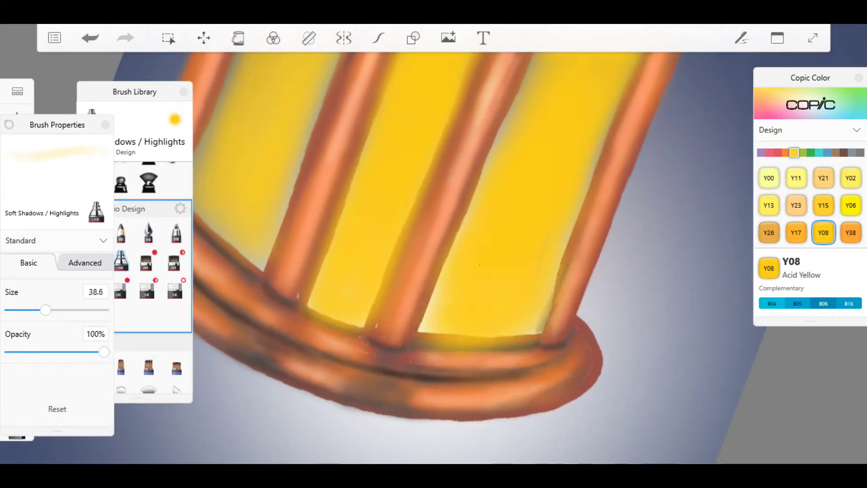
scroll(451, 270, "down", 3)
scroll(452, 271, "up", 3)
left_click_drag(452, 226, 497, 316)
Brighten the centres of all three panes in Barium Yellow Y00 with a size 38.6 brush at 100% opacity.
left_click(769, 178)
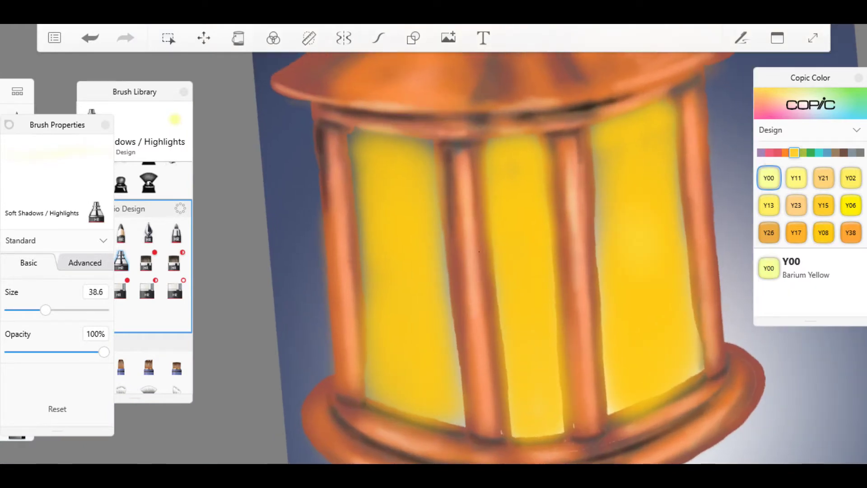
left_click_drag(651, 149, 646, 303)
left_click_drag(637, 190, 623, 348)
left_click_drag(524, 153, 519, 402)
left_click_drag(537, 235, 519, 402)
mouse_move(407, 163)
left_mouse_down()
mouse_move(384, 389)
mouse_move(406, 406)
left_mouse_up()
left_click_drag(407, 140, 397, 361)
left_click_drag(632, 122, 650, 217)
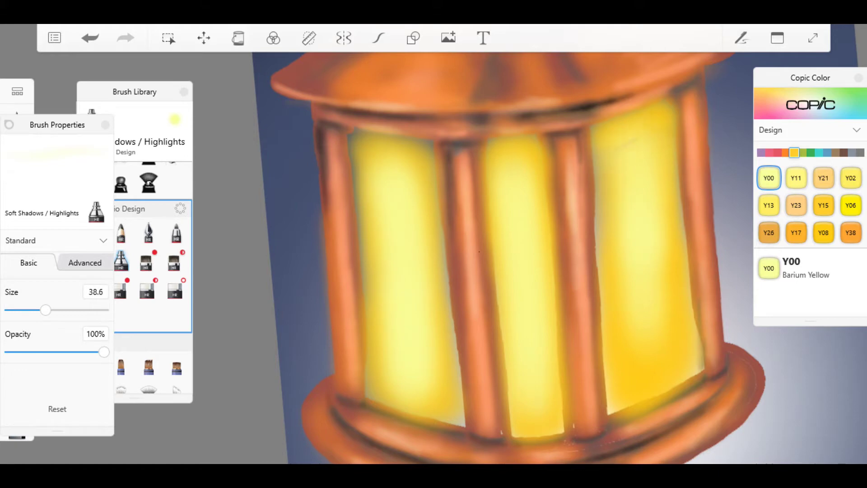
left_click_drag(641, 257, 632, 383)
left_click_drag(673, 216, 668, 303)
left_click_drag(636, 370, 659, 389)
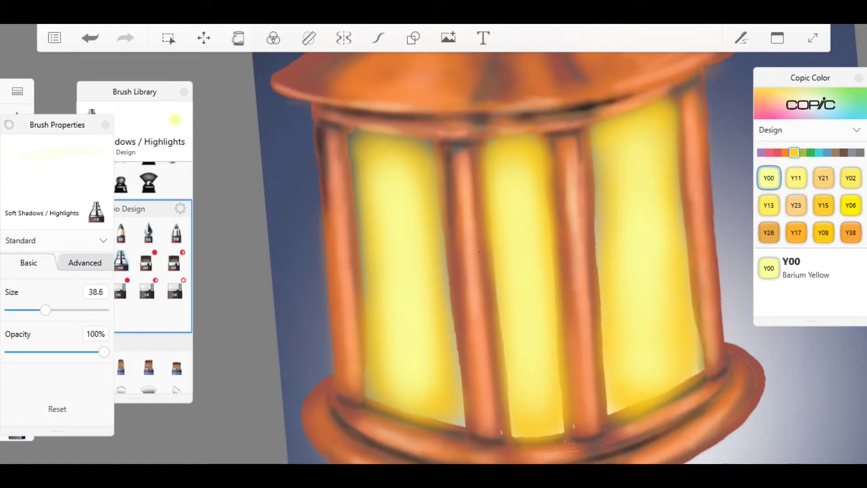
Brush a Barium Yellow glow down the panes using the Glow Brush at size 34.6 and 10% flow.
left_click(176, 287)
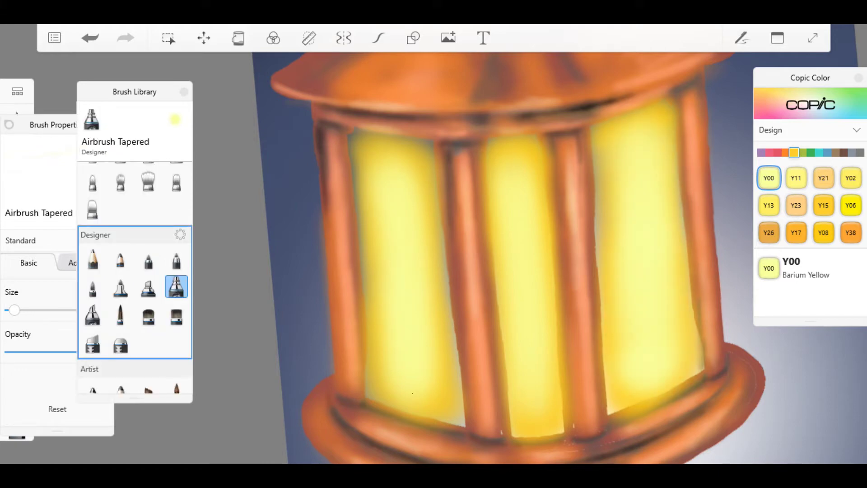
scroll(134, 280, "up", 5)
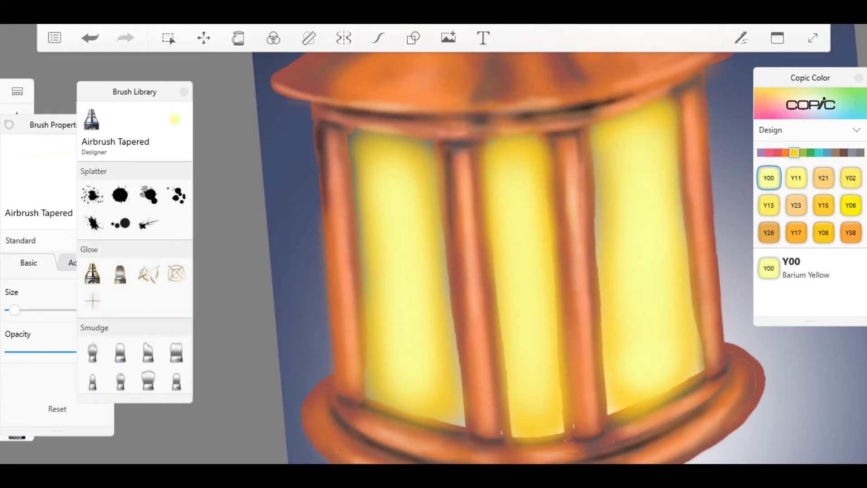
left_click(93, 273)
left_click_drag(524, 176, 529, 352)
left_click_drag(689, 217, 690, 323)
left_click_drag(369, 213, 368, 323)
left_click_drag(432, 219, 434, 316)
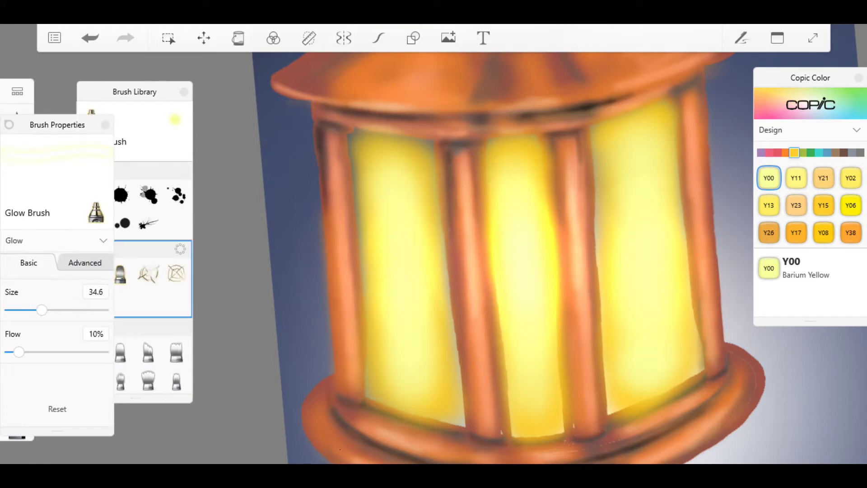
Build up brighter glowing cores in the three panes with the Glow Brush.
left_click_drag(397, 189, 391, 361)
left_click_drag(533, 420, 534, 345)
left_click_drag(515, 189, 519, 154)
mouse_move(668, 194)
left_mouse_down()
mouse_move(650, 184)
mouse_move(641, 131)
left_mouse_up()
left_click_drag(646, 224, 651, 321)
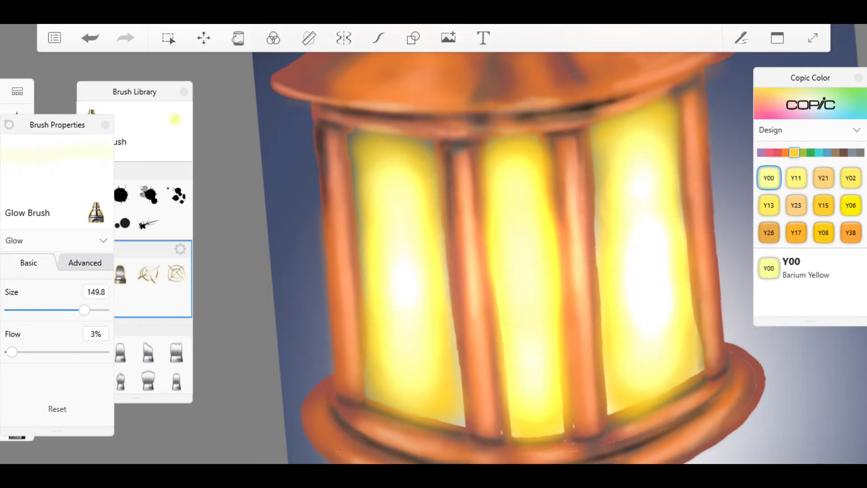
Undo the last glow strokes and spread a soft glow over the panes and posts at 3% flow.
key("ctrl+z")
key("ctrl+z")
key("ctrl+z")
key("ctrl+z")
scroll(483, 250, "up", 3)
scroll(484, 250, "down", 4)
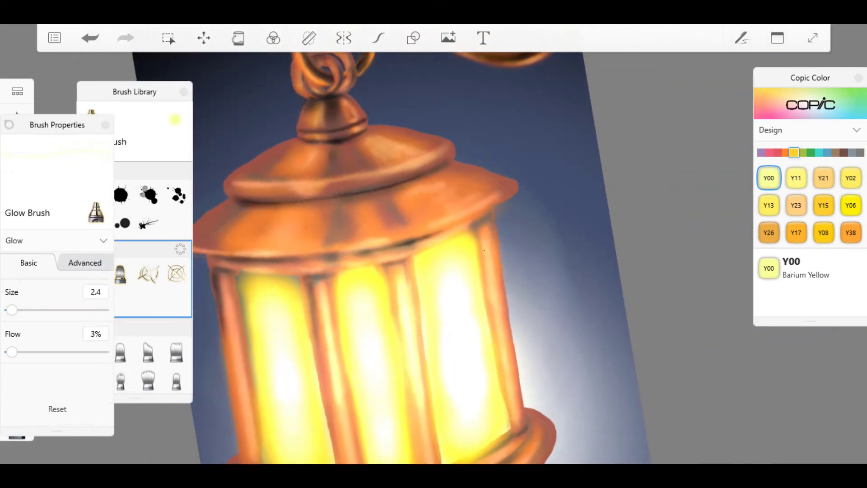
Dot glowing light orbs into the background along the lantern's right side at 3% flow, using Glow Brush sizes 15.8 and 9.3.
scroll(527, 251, "up", 3)
key("bracketright")
key("bracketright")
key("bracketright")
scroll(553, 271, "down", 3)
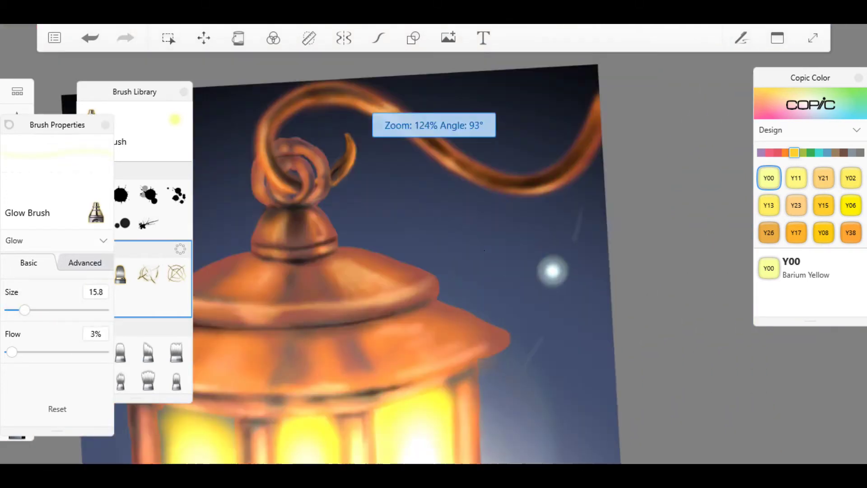
scroll(484, 250, "down", 5)
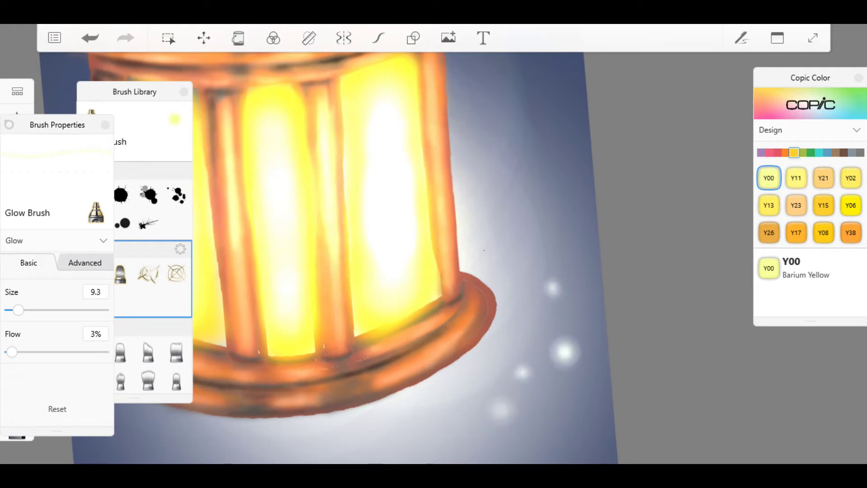
Add more glow orbs beside the right post and below the base with Glow Brush sizes 23.8 and 11.2 at 3% flow.
scroll(484, 251, "up", 2)
key("bracketright")
key("bracketright")
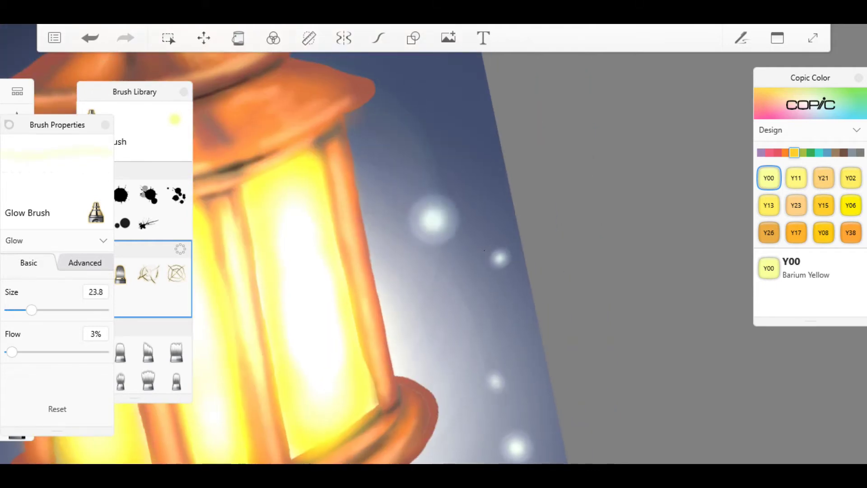
scroll(484, 250, "down", 2)
scroll(484, 250, "down", 1)
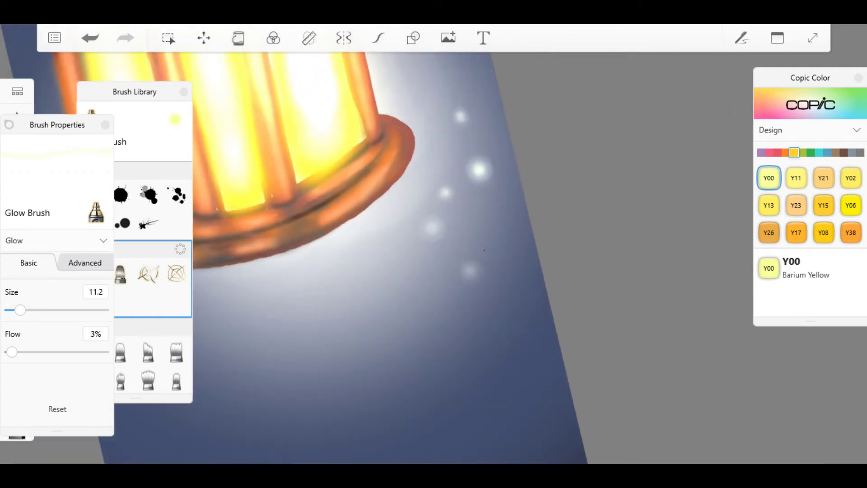
Dot more pale light orbs into the background below the lantern's base with Glow Brush size 8.6 at 3% flow.
scroll(484, 250, "down", 3)
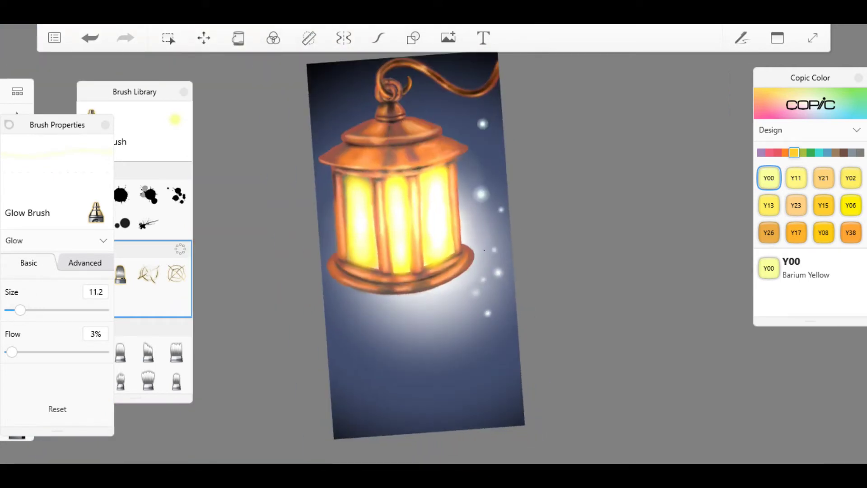
scroll(484, 250, "up", 3)
left_click(385, 280)
mouse_move(20, 309)
left_mouse_down()
mouse_move(36, 310)
mouse_move(17, 310)
left_mouse_up()
left_click(490, 366)
left_click(520, 224)
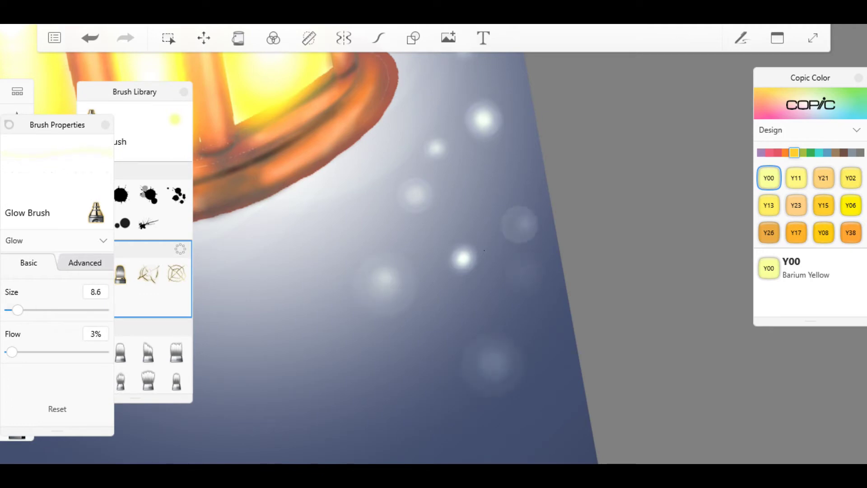
left_click(491, 361)
Add bright glow orbs beside the roof and near the right end of the base at size 8.6 and 3% flow.
scroll(484, 250, "down", 3)
scroll(484, 250, "up", 3)
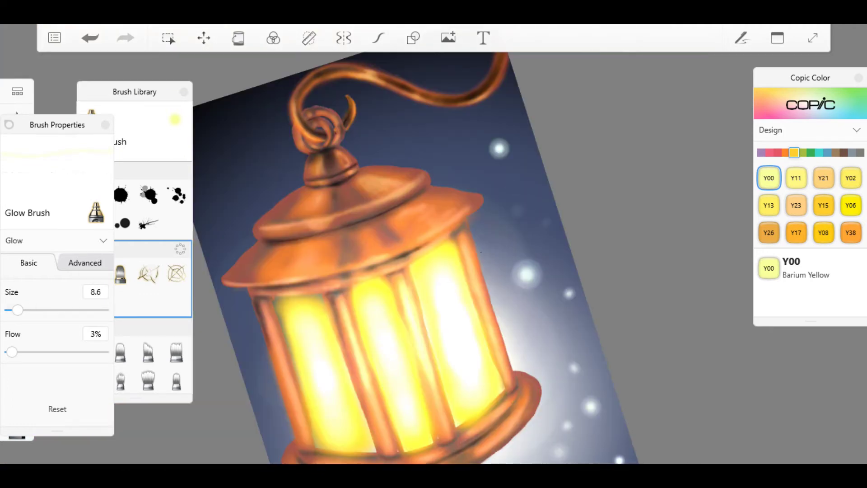
scroll(484, 250, "down", 3)
scroll(484, 250, "up", 2)
scroll(484, 251, "down", 1)
scroll(481, 251, "down", 2)
scroll(481, 252, "up", 2)
scroll(481, 252, "down", 1)
scroll(481, 252, "up", 3)
Dab Shadow Pink RV32 orbs beside and below the lantern with Airbrush Tapered at size 13.7 and 92% opacity.
left_click_drag(17, 309, 27, 310)
left_click(769, 153)
left_click(768, 205)
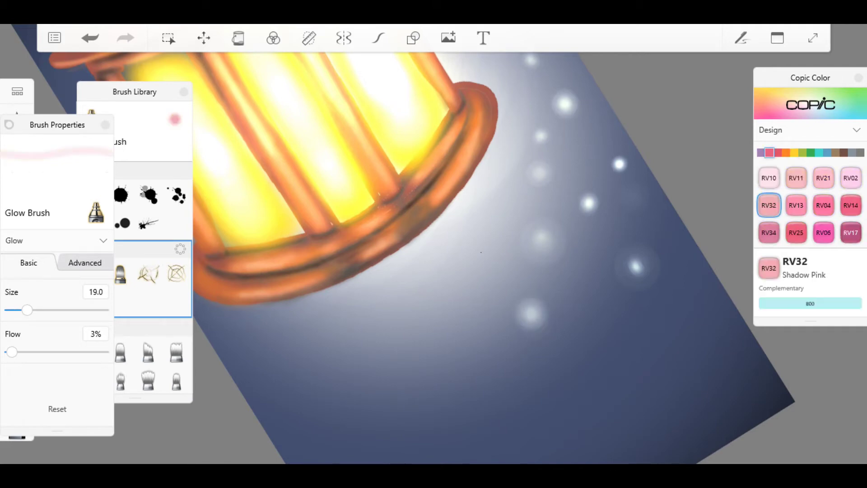
scroll(135, 280, "down", 5)
left_click(176, 223)
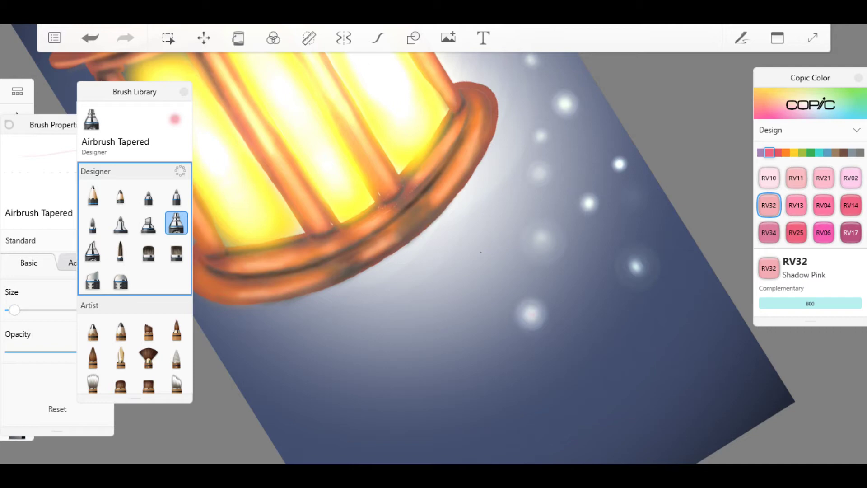
scroll(480, 252, "down", 3)
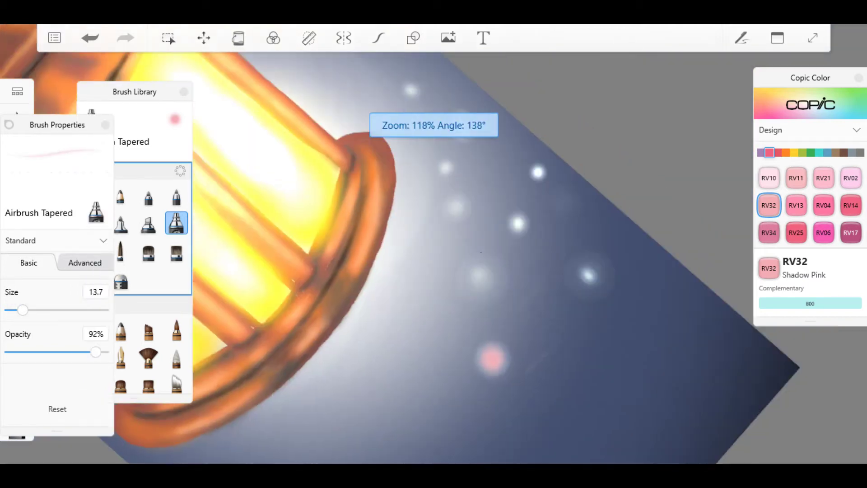
scroll(481, 252, "down", 2)
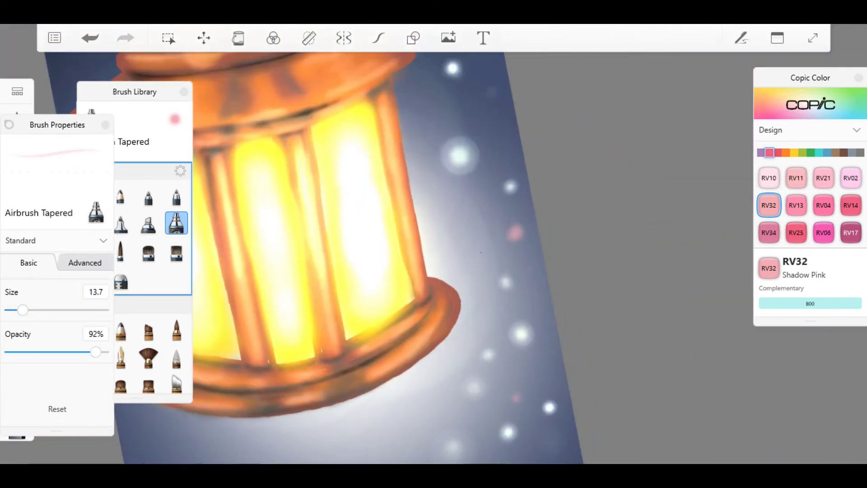
scroll(481, 252, "down", 2)
scroll(481, 252, "up", 3)
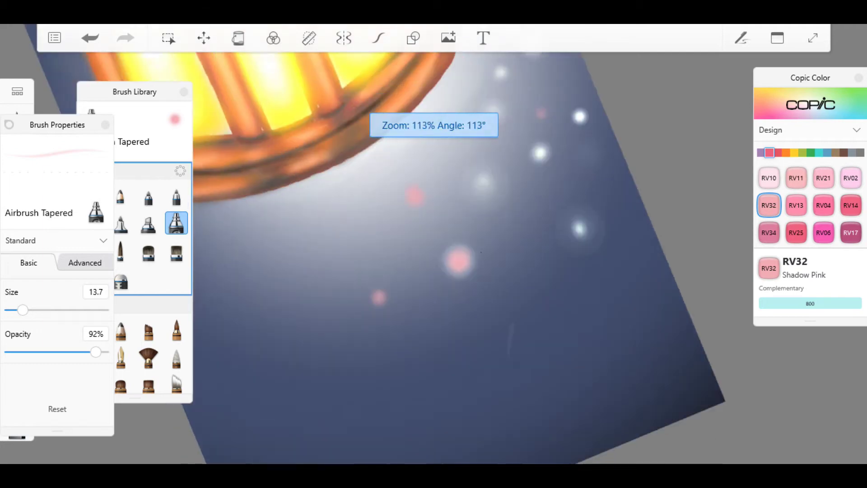
Place larger Deep Magenta RV17 orbs below the base with the airbrush at size 35.8.
left_click_drag(23, 309, 43, 310)
left_click(494, 345)
left_click(494, 345)
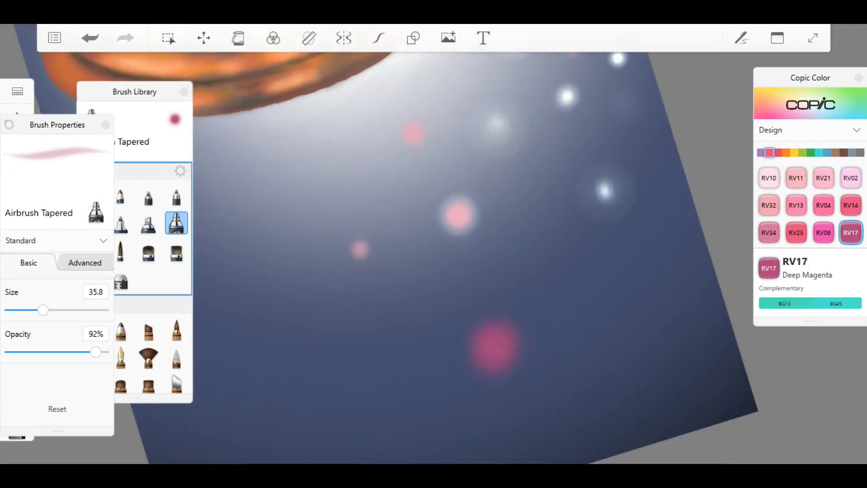
scroll(481, 252, "down", 3)
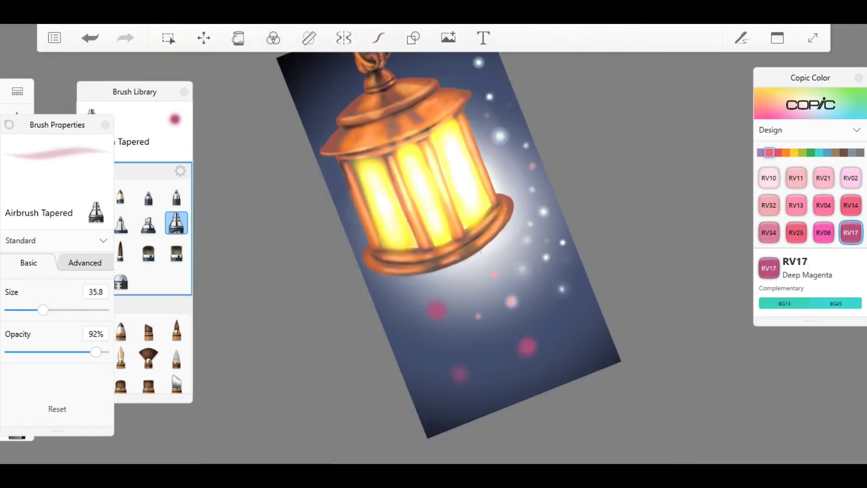
scroll(480, 252, "up", 3)
Add Pale Pink RV10 orbs around the magenta ones below the lantern with the airbrush at size 54.0.
left_click(302, 384)
left_click_drag(43, 310, 58, 309)
left_click(302, 386)
left_click(512, 385)
left_click(515, 448)
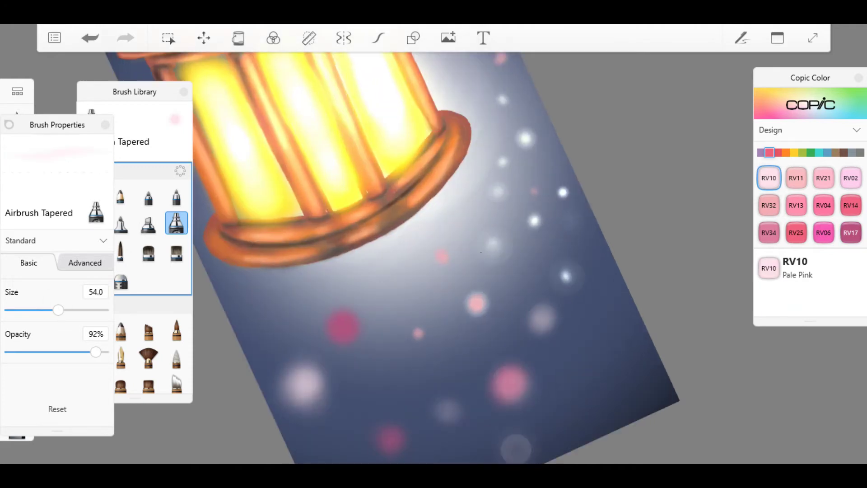
scroll(481, 252, "down", 2)
scroll(481, 252, "down", 2)
scroll(481, 252, "up", 3)
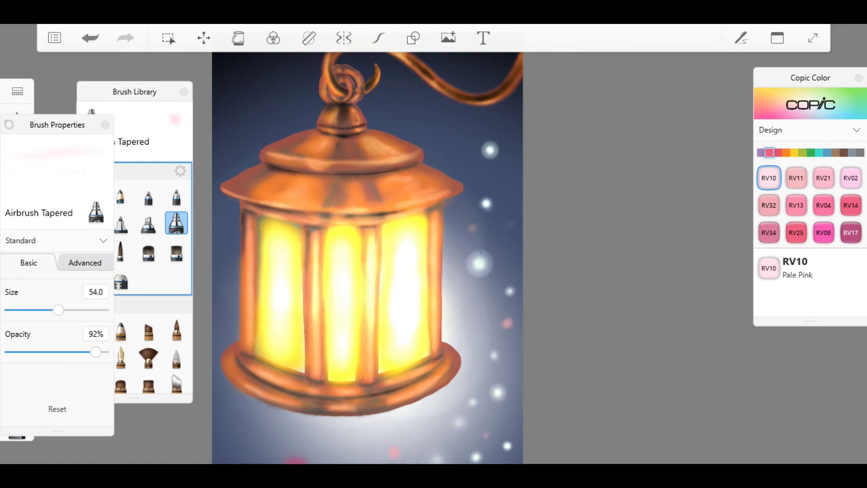
Scatter soft New Blue BG02 orbs below and beside the lantern with the airbrush at size 75.2.
scroll(481, 252, "up", 3)
left_click(818, 152)
left_click(823, 177)
mouse_move(58, 310)
left_mouse_down()
mouse_move(48, 309)
mouse_move(68, 309)
left_mouse_up()
scroll(480, 252, "up", 2)
scroll(481, 252, "down", 2)
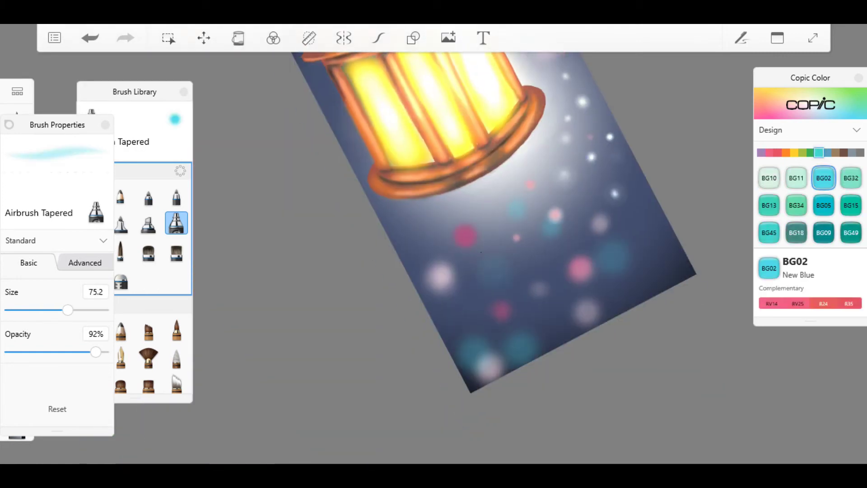
Dab large soft Lemon Yellow Y13 orbs among the colored ones below the base.
left_click(769, 205)
left_click(794, 152)
left_click(560, 296)
left_click(432, 258)
left_click(458, 324)
Scatter smaller Lemon Yellow orbs below the lantern and up its right side at brush size 22.4.
mouse_move(67, 310)
left_mouse_down()
mouse_move(83, 309)
mouse_move(30, 310)
left_mouse_up()
left_click(503, 331)
left_click(546, 254)
scroll(481, 252, "up", 2)
left_click(540, 215)
scroll(481, 252, "down", 2)
scroll(481, 252, "up", 2)
scroll(481, 252, "down", 3)
scroll(481, 252, "down", 1)
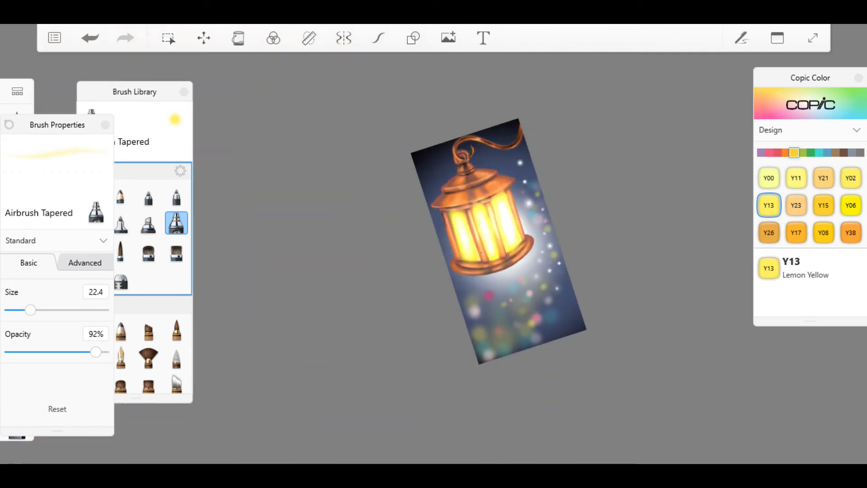
Add large Golden Yellow Y17 orbs below the base and smaller ones at size 20.6 beside the right post.
scroll(480, 252, "up", 4)
left_click(796, 232)
left_click_drag(30, 310, 62, 309)
left_click(372, 324)
left_click(414, 223)
left_click(598, 313)
left_click(310, 347)
scroll(480, 252, "up", 3)
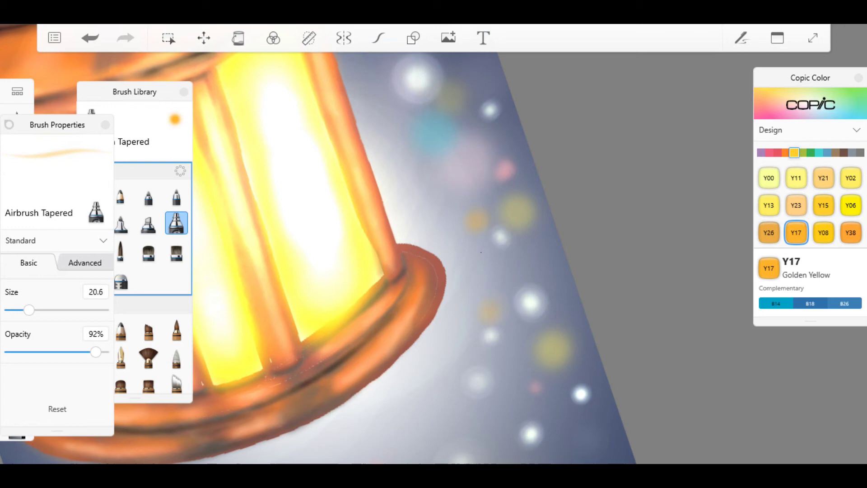
Paint Pale Lilac V12 orbs below and beside the lantern with the airbrush at sizes 48.7 and 88.6.
left_click(761, 152)
scroll(480, 252, "down", 3)
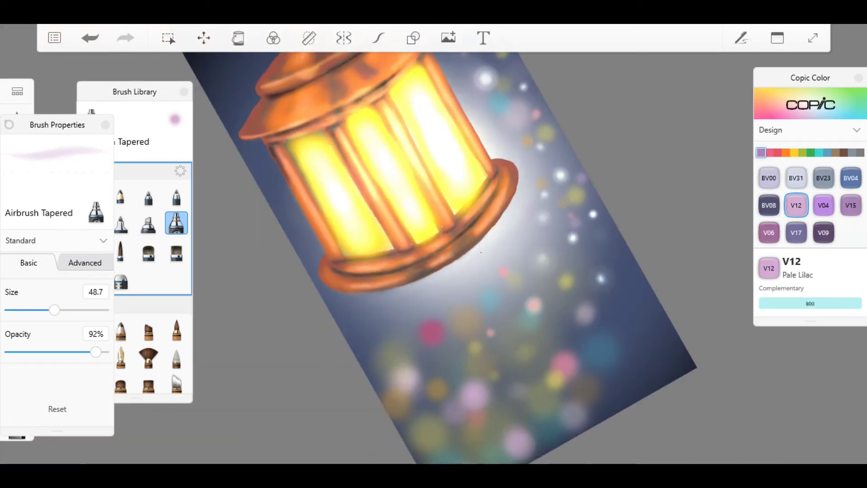
scroll(481, 251, "down", 2)
left_click_drag(54, 310, 74, 309)
left_click(541, 381)
left_click(513, 317)
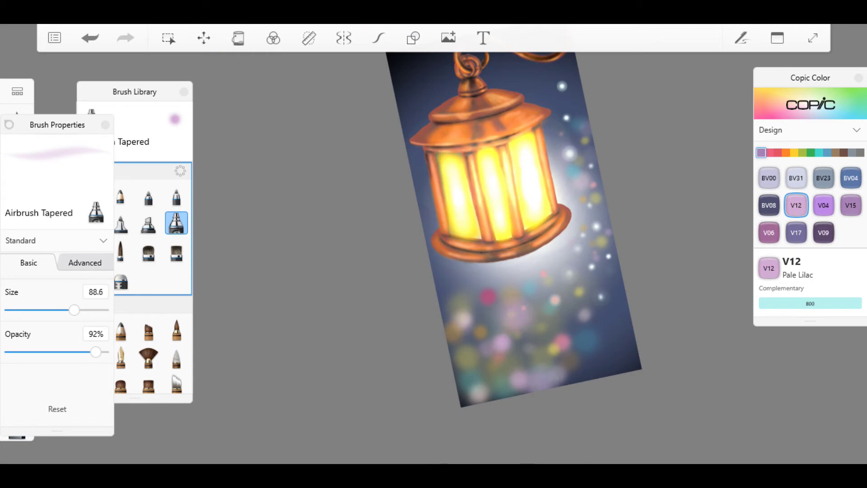
left_click(571, 314)
Dab big soft pink orbs beside and below the base with Shock Pink RV04 at size 88.6.
left_click(777, 153)
left_click(769, 153)
left_click(823, 205)
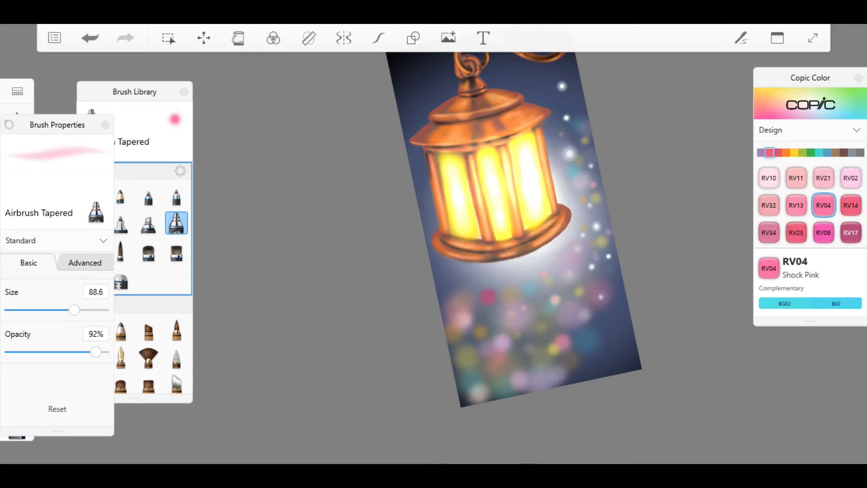
Light up the orbs below the lantern with Shock Pink Glow Brush dots at sizes 7.2 and 18.7 and 3% flow.
scroll(153, 271, "down", 5)
left_click(93, 316)
scroll(481, 252, "up", 3)
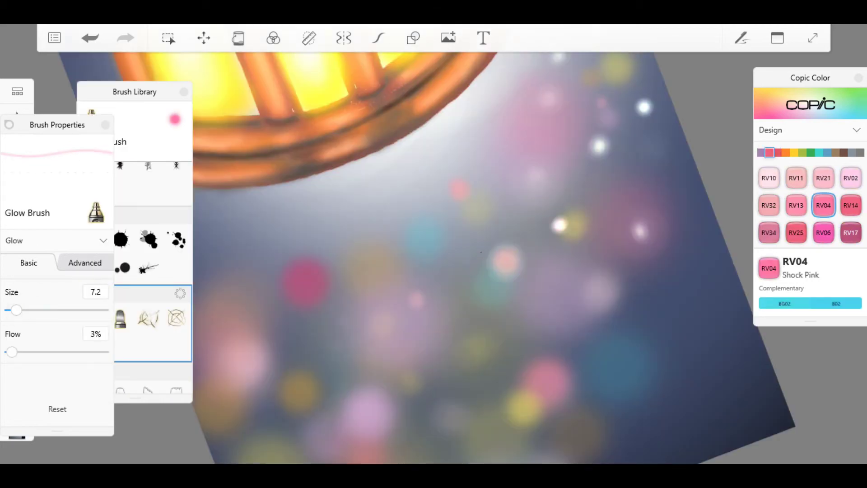
left_click_drag(16, 309, 27, 310)
left_click(347, 389)
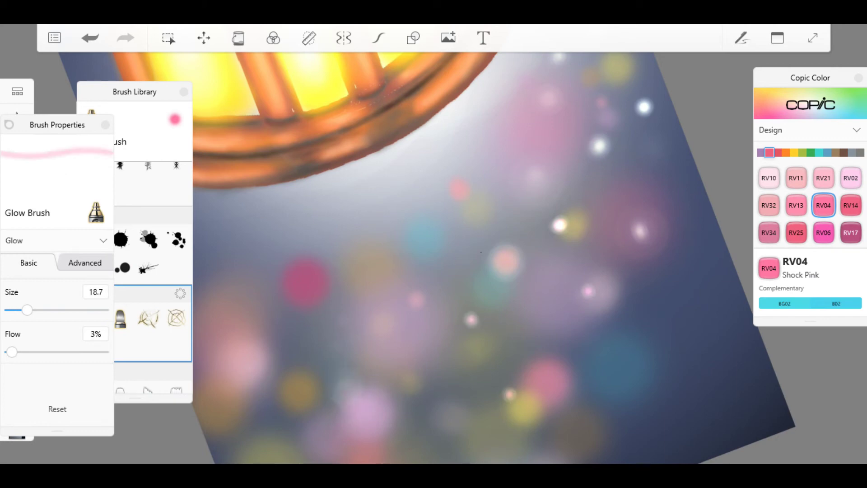
left_click(351, 396)
left_click(511, 354)
left_click(517, 407)
left_click(442, 411)
Scatter small pink glow dots among the lower orbs and up past the roof with Glow Brush size 6.5.
mouse_move(27, 310)
left_mouse_down()
mouse_move(42, 309)
mouse_move(15, 309)
left_mouse_up()
left_click(439, 412)
scroll(481, 252, "up", 3)
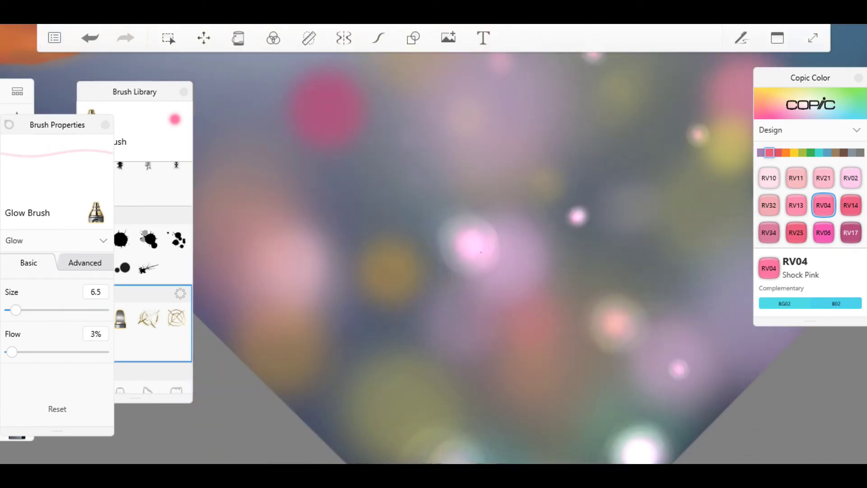
scroll(481, 252, "down", 3)
scroll(481, 252, "up", 3)
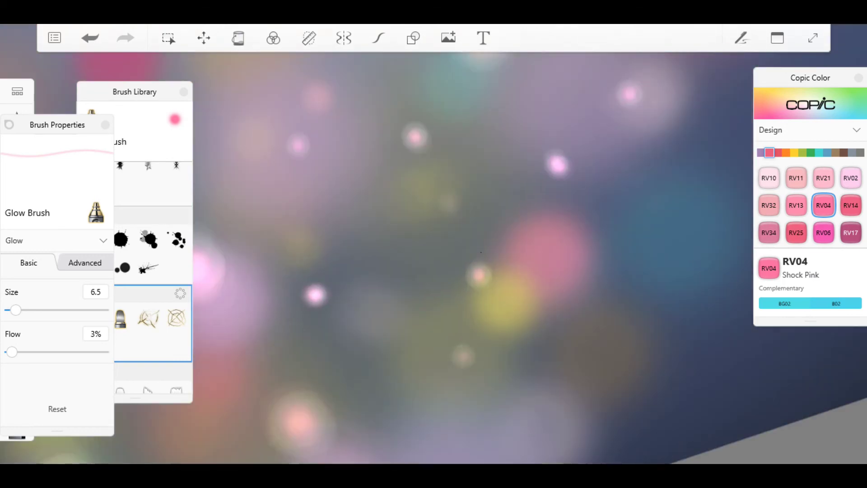
scroll(481, 252, "down", 3)
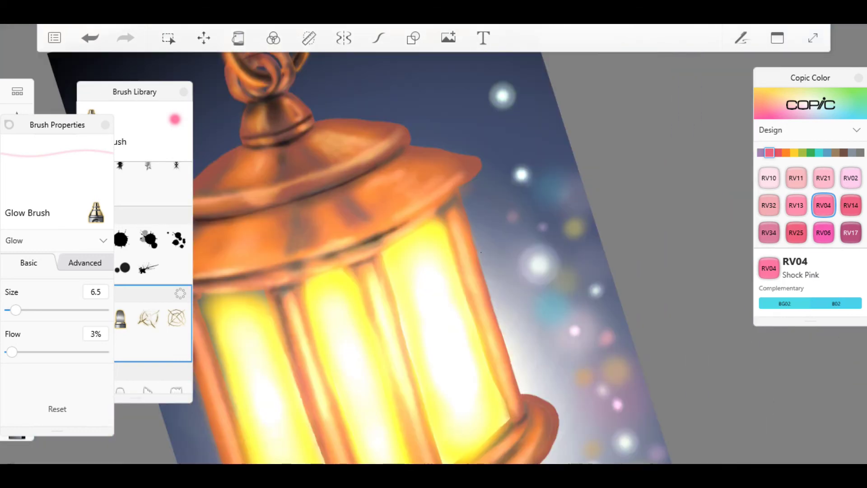
scroll(481, 252, "up", 3)
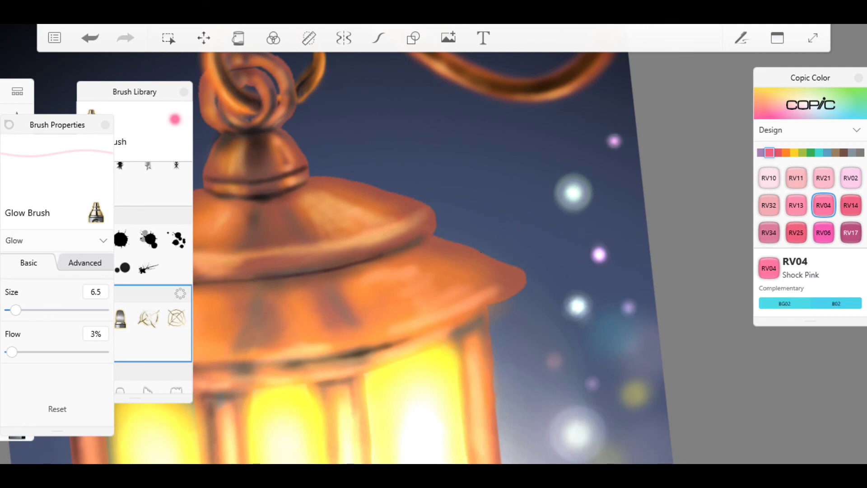
Add tiny pink glow dots among the orbs beside the roof and base with Glow Brush size 3.8.
scroll(481, 252, "up", 3)
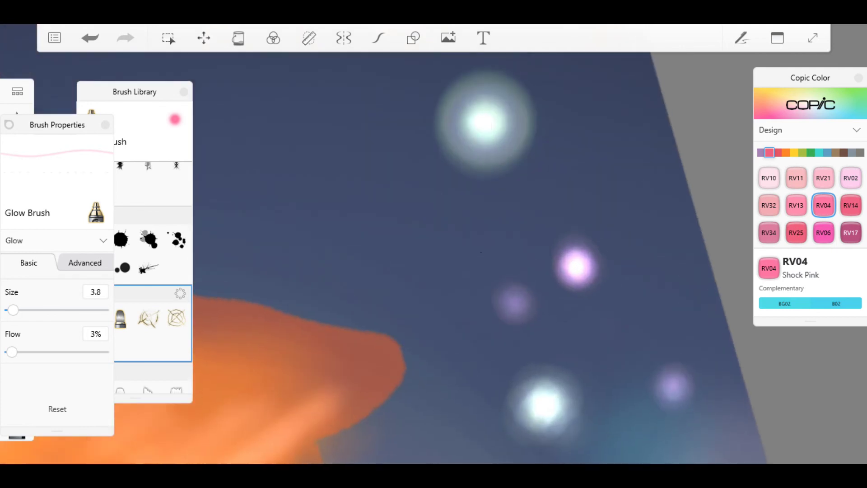
scroll(481, 251, "down", 3)
scroll(481, 252, "up", 3)
scroll(481, 251, "down", 3)
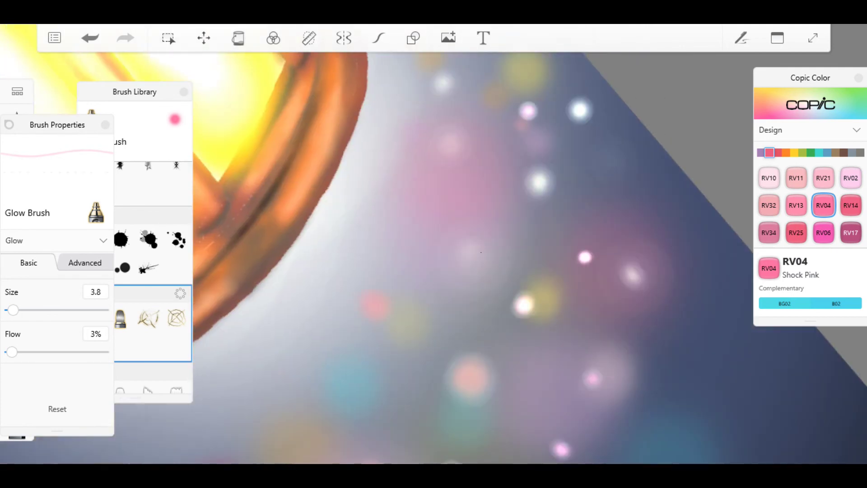
scroll(480, 252, "up", 3)
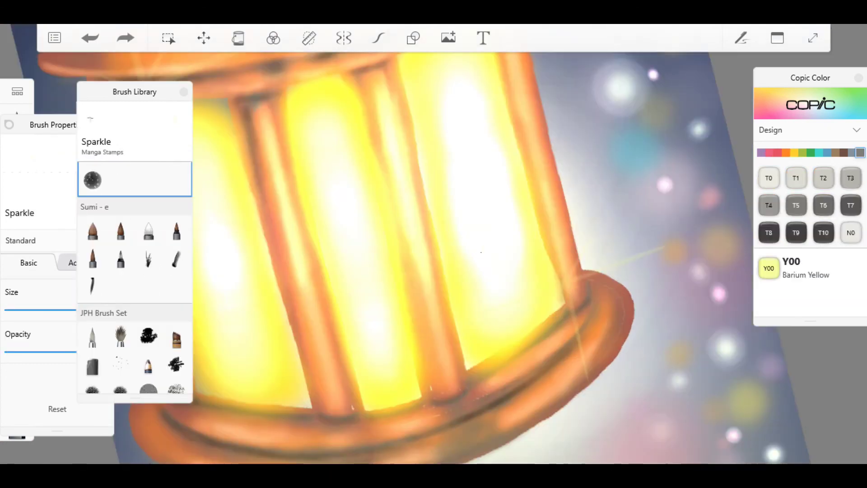
Stamp small stars among the orbs with the Star Group brush in Powder Pink YR00 at size 27.1 and 34% opacity.
scroll(134, 278, "down", 3)
scroll(451, 258, "down", 3)
scroll(451, 258, "up", 3)
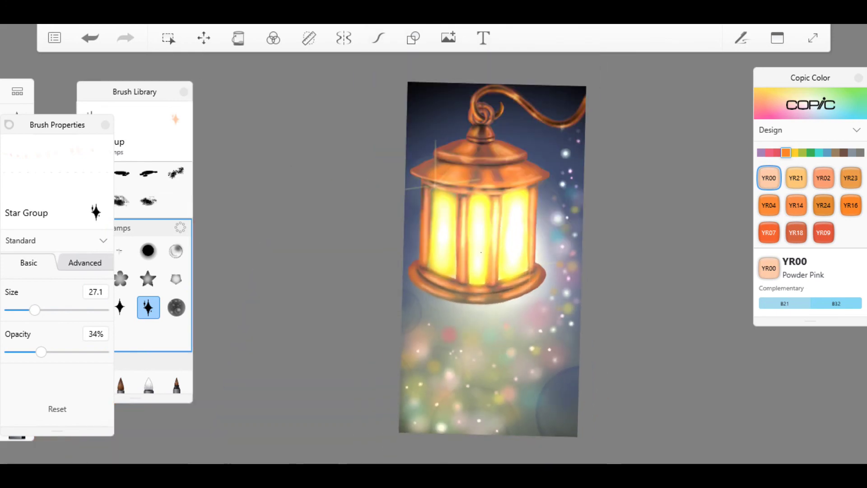
Draw thin handwritten strokes in the artwork's lower-right corner with the Inker at size 4.7 in Prussian Blue B39.
scroll(154, 271, "down", 10)
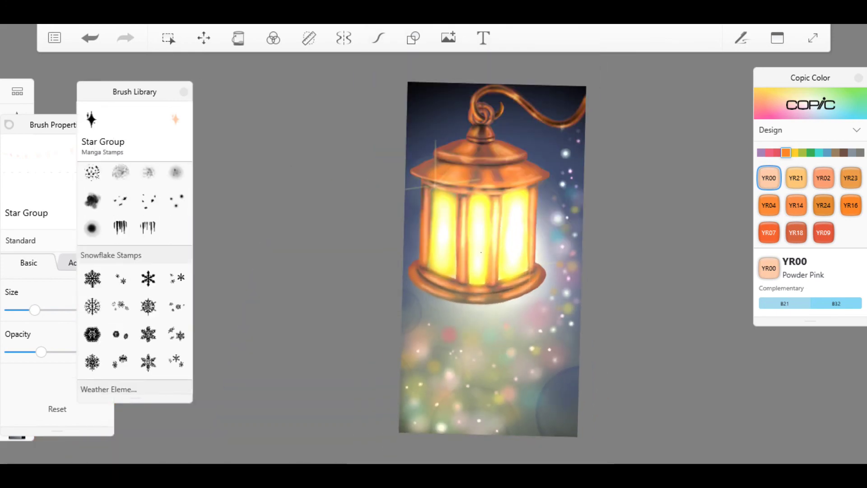
left_click(852, 152)
left_click(860, 152)
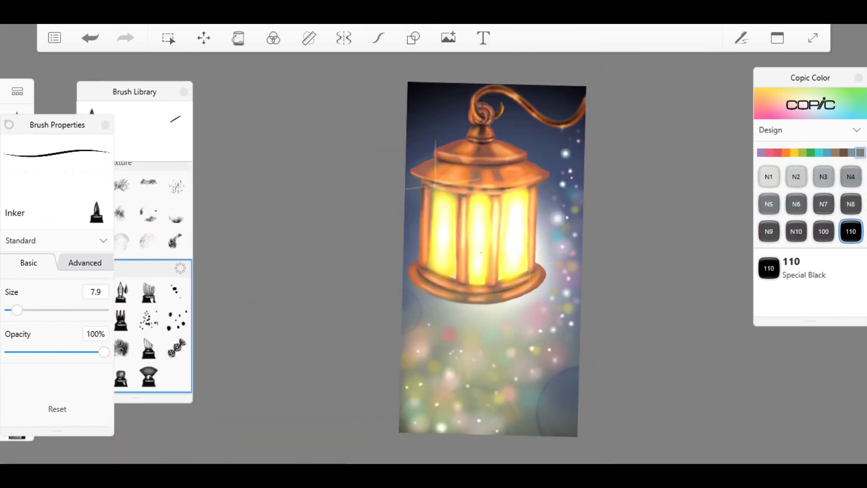
left_click(828, 152)
left_click(768, 231)
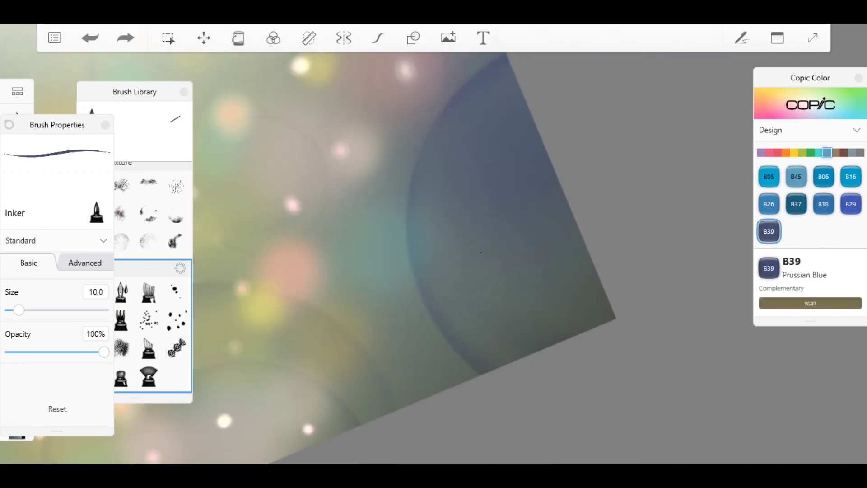
left_click_drag(18, 310, 14, 310)
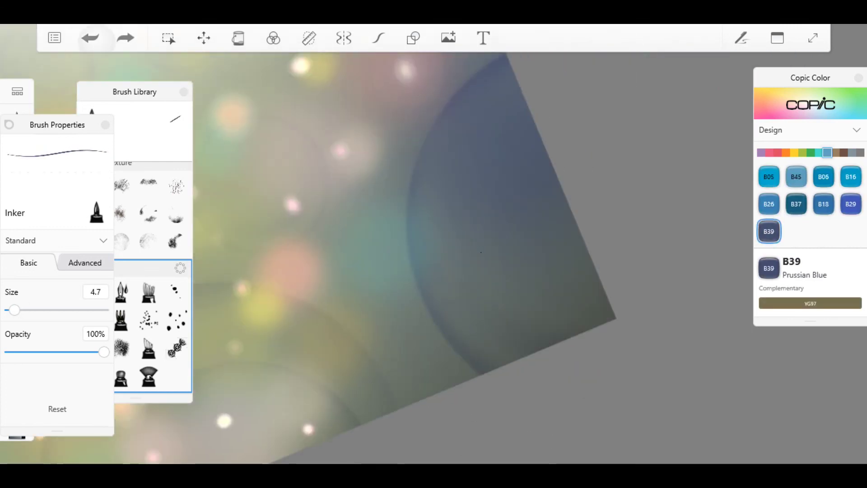
left_click_drag(440, 316, 483, 252)
left_click_drag(452, 330, 514, 235)
left_click_drag(487, 316, 550, 266)
left_click_drag(537, 316, 574, 289)
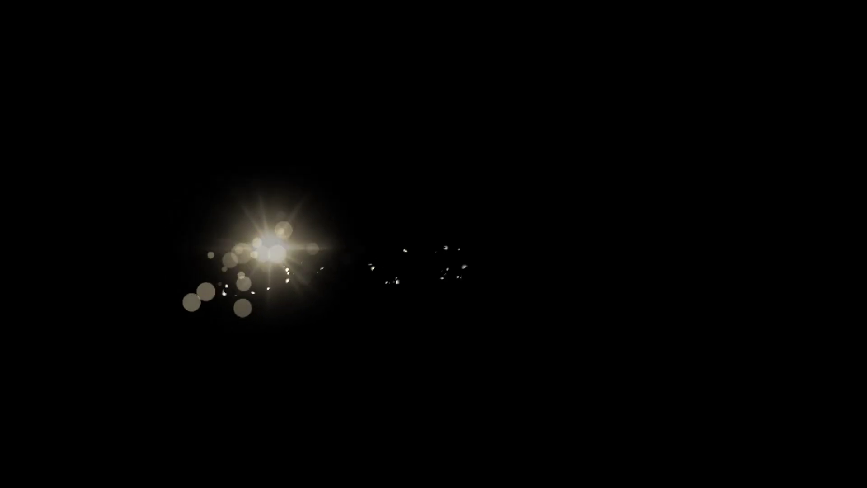